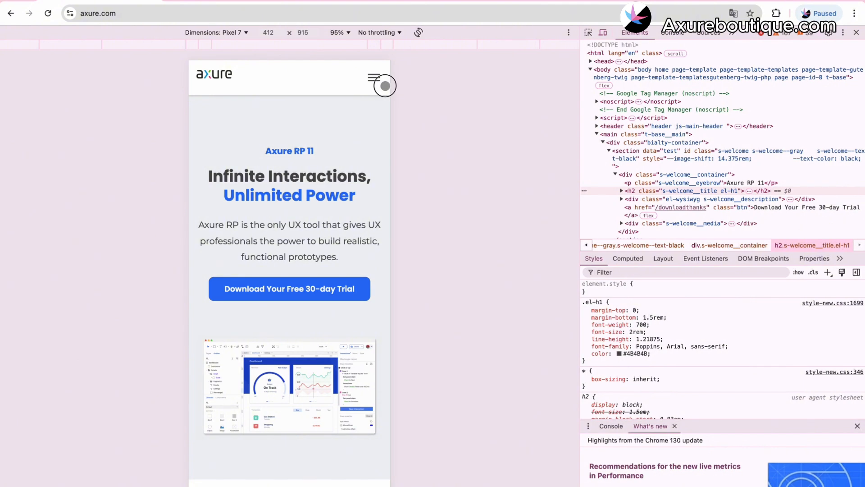
Open and close the site's mobile menu, switch the device preview to Responsive and widen it to see the layout adapt.
left_click(378, 78)
left_click(378, 78)
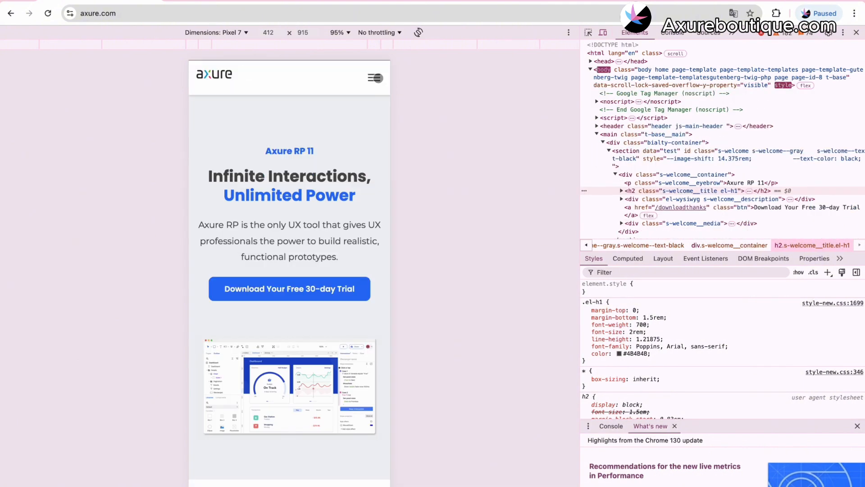
left_click(227, 32)
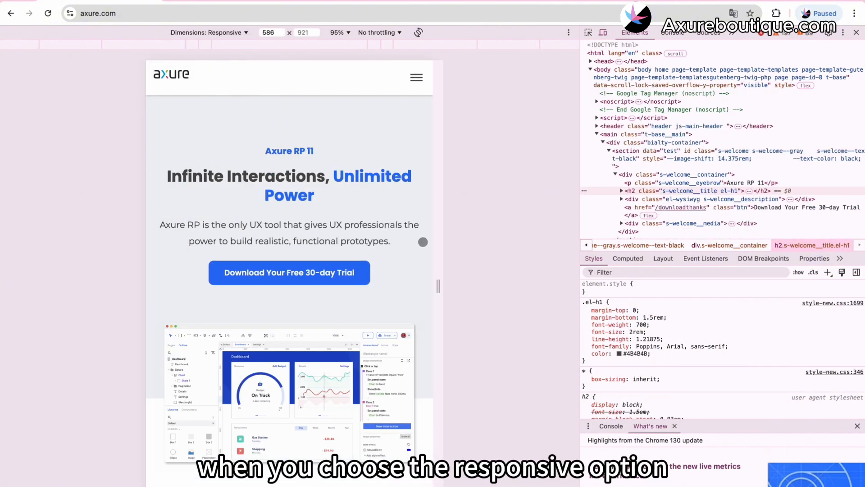
left_click_drag(440, 286, 564, 301)
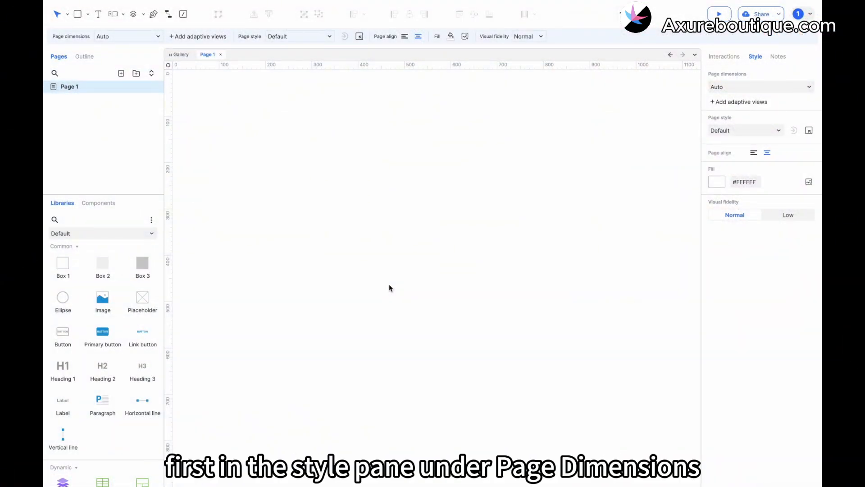
Set the page dimensions to Desktop small (1200).
left_click(730, 88)
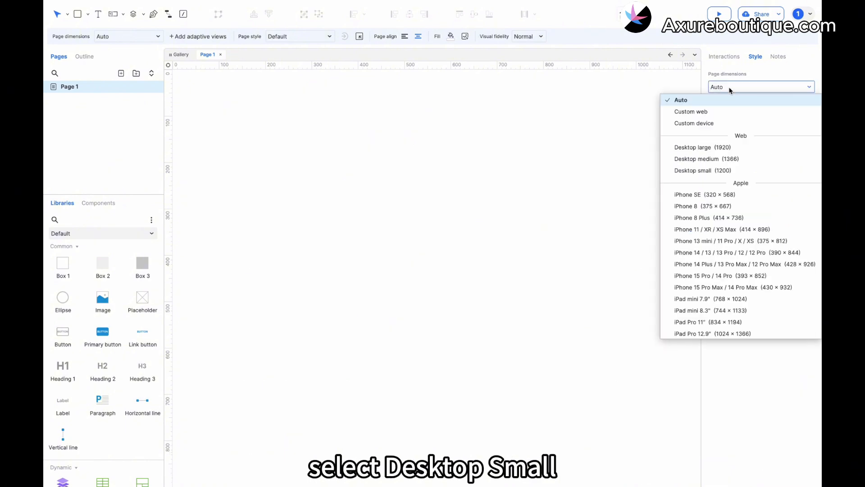
left_click(703, 171)
scroll(499, 194, "down", 5)
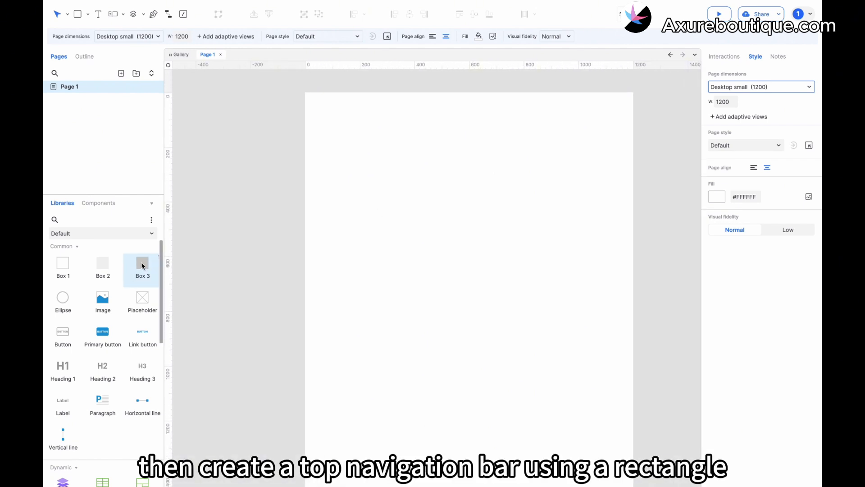
Place a Box 3 at the page origin as a top navigation bar, sized 1200 × 60.
left_click_drag(142, 266, 305, 93)
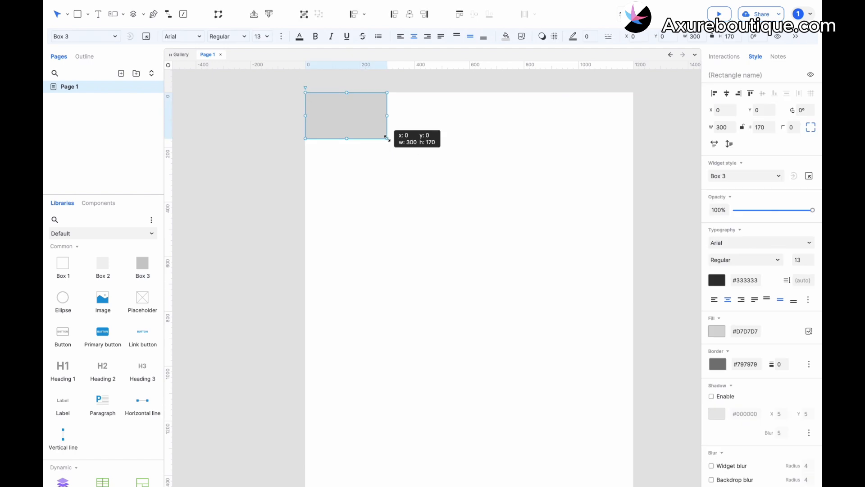
left_click_drag(386, 138, 632, 112)
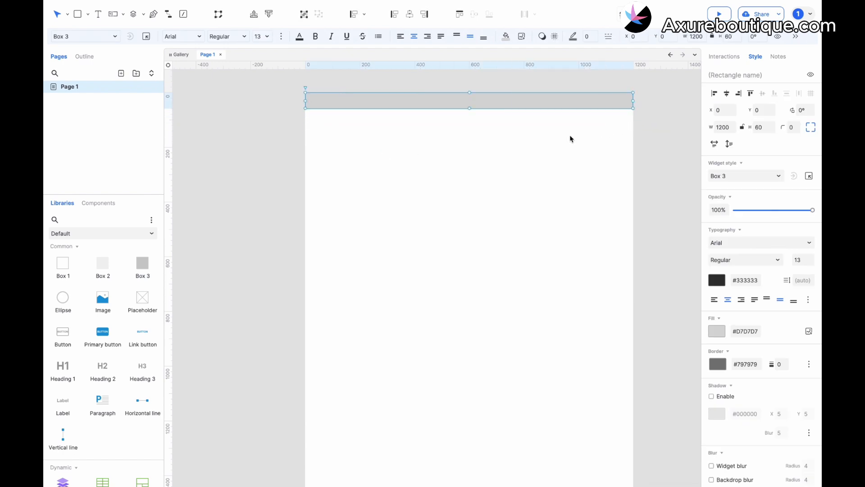
left_click(514, 158)
Create global guides on the page from the 1200 Grid: 12 Column preset.
scroll(395, 199, "up", 1, "ctrl")
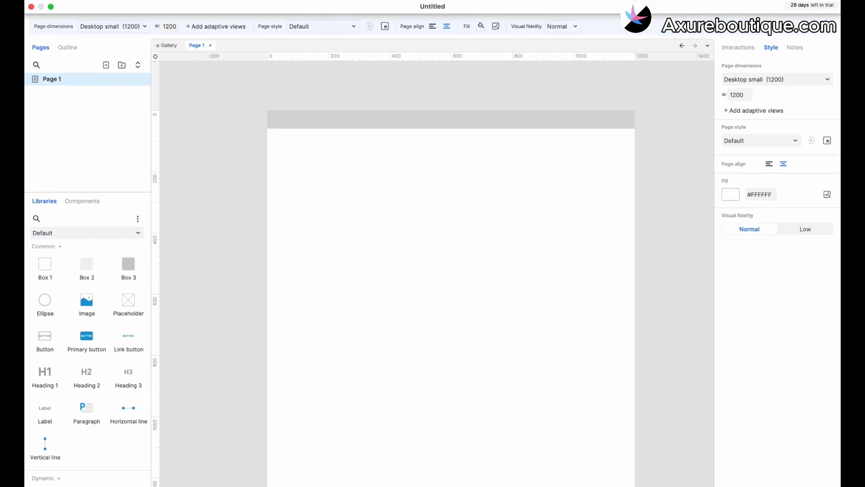
left_click(120, 1)
mouse_move(142, 1)
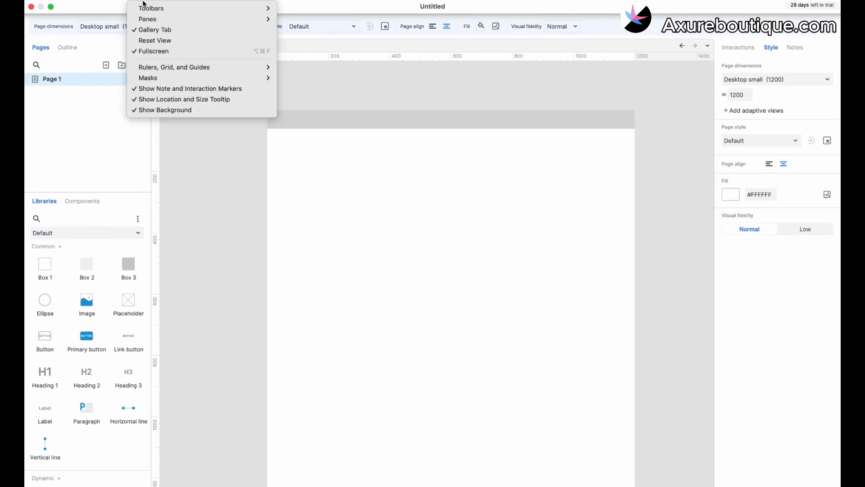
mouse_move(243, 67)
left_click(323, 185)
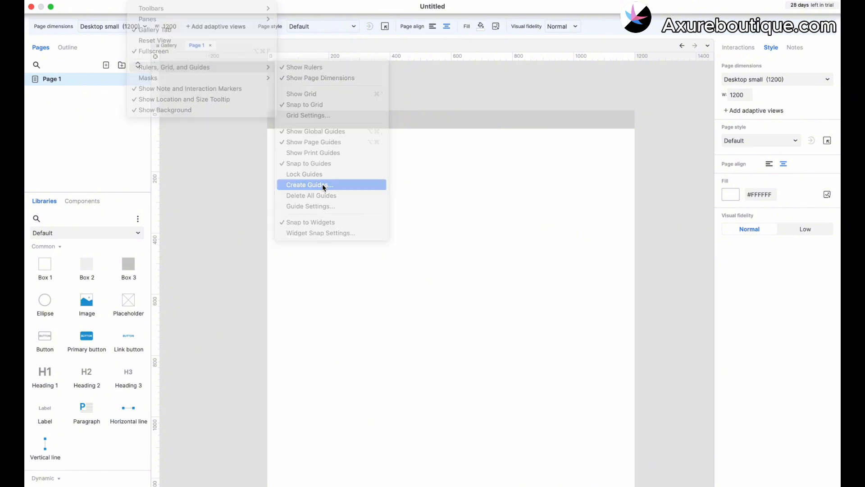
left_click(391, 194)
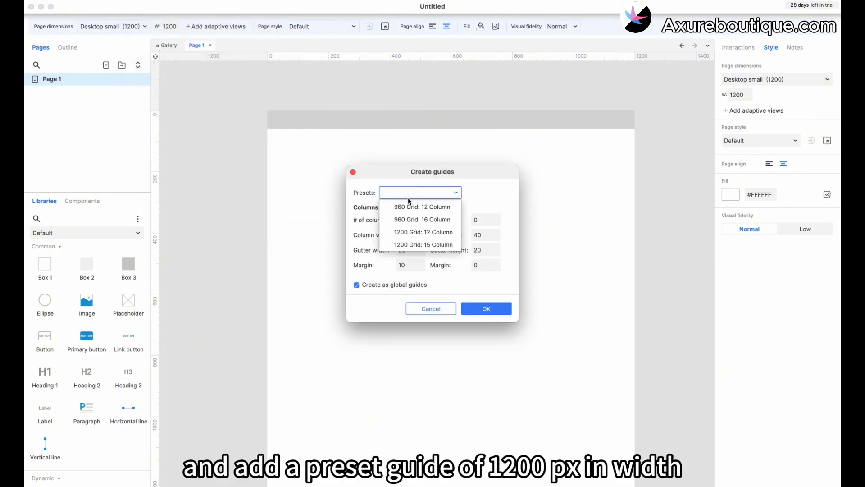
left_click(412, 233)
left_click(487, 309)
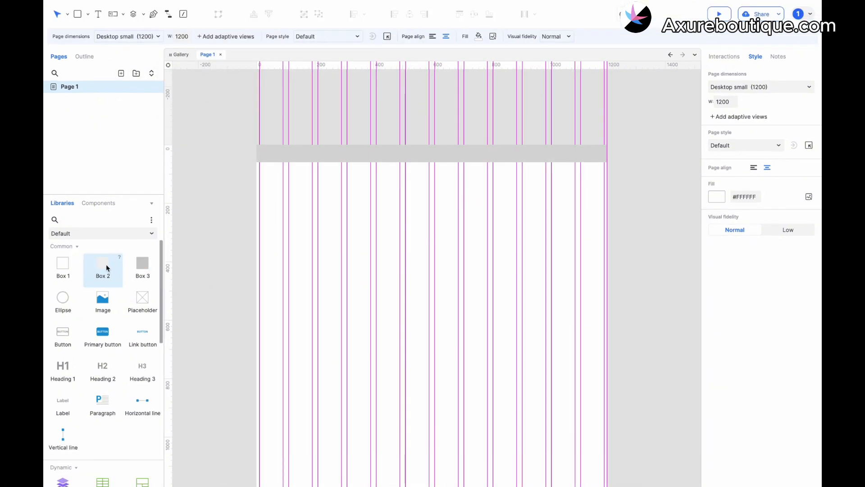
Lay out six 380 × 240 Box 2 items below the bar in two rows of three, spaced 20 apart horizontally and aligned to the guides.
left_click_drag(107, 264, 260, 172)
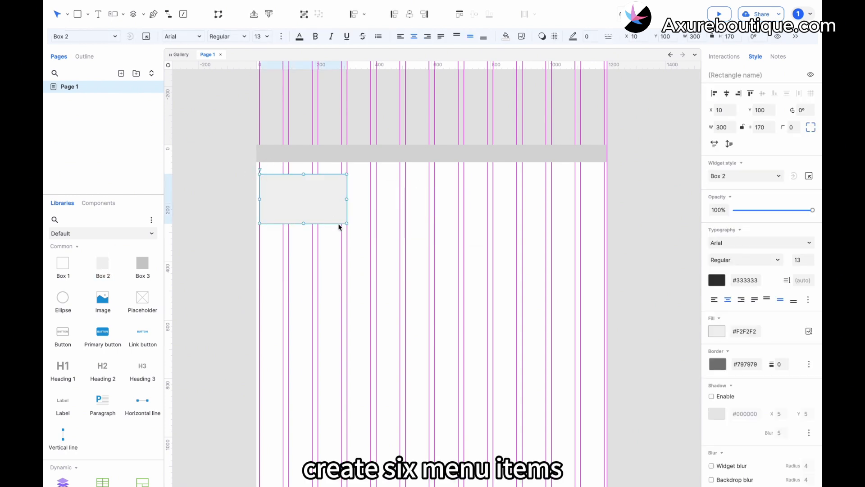
left_click_drag(346, 223, 450, 205)
left_click_drag(430, 194, 547, 190)
left_click_drag(645, 213, 307, 215)
left_click_drag(306, 215, 305, 297)
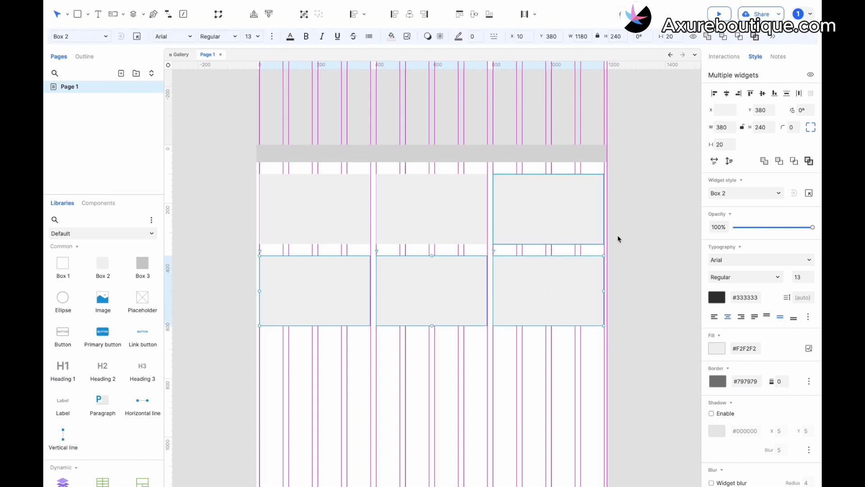
left_click(621, 235)
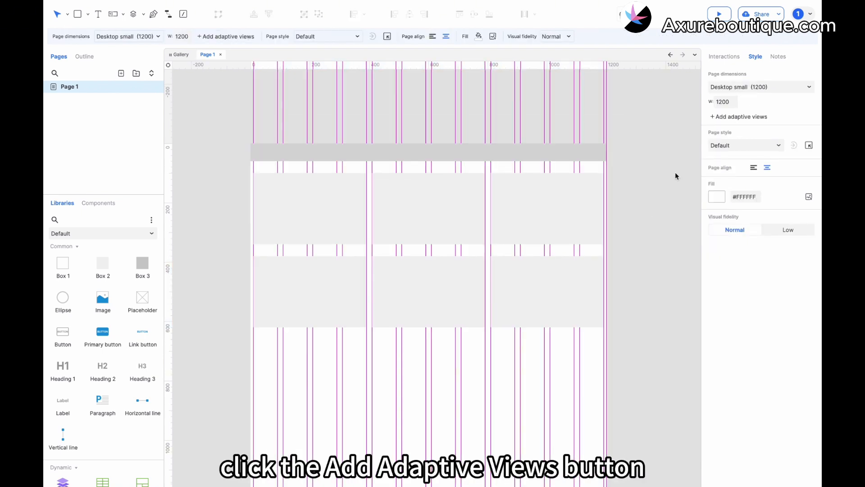
Start an adaptive view set and add a view with the Portrait tablet (768 x any) preset.
left_click(728, 116)
left_click(513, 195)
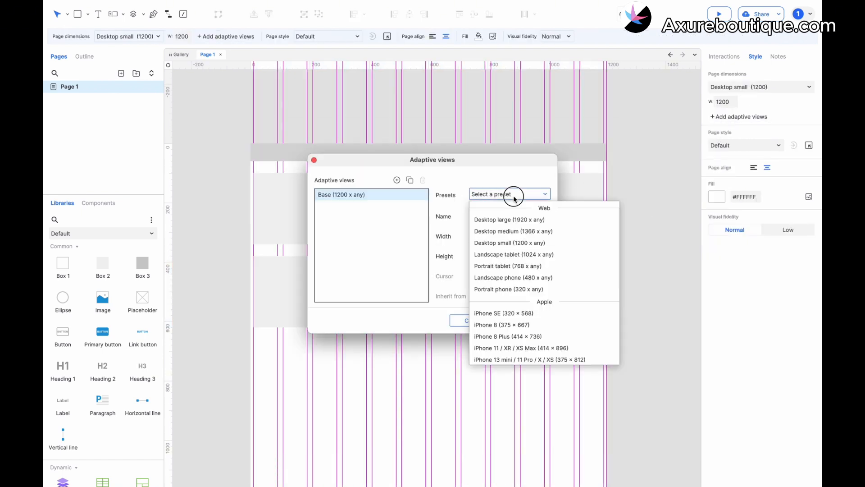
left_click(514, 194)
left_click(396, 180)
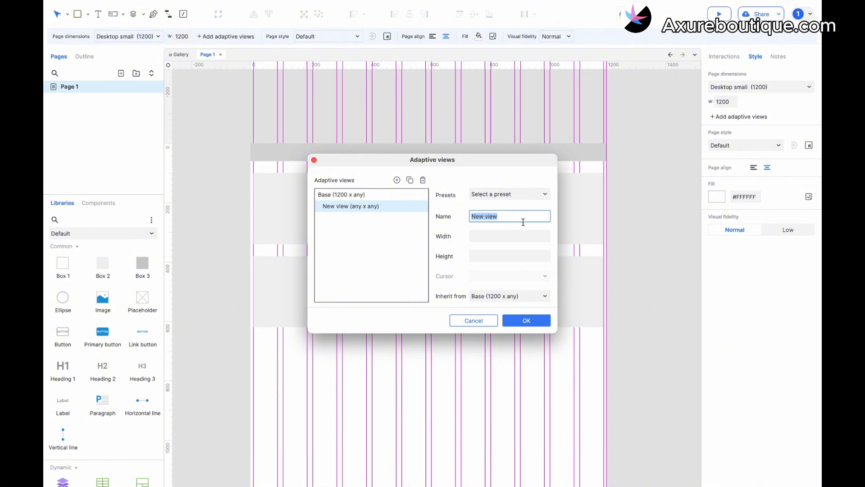
left_click(519, 197)
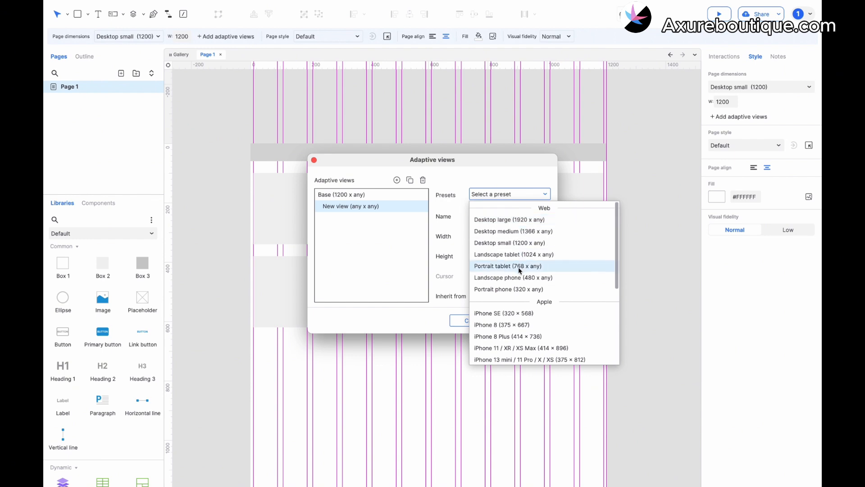
left_click(519, 267)
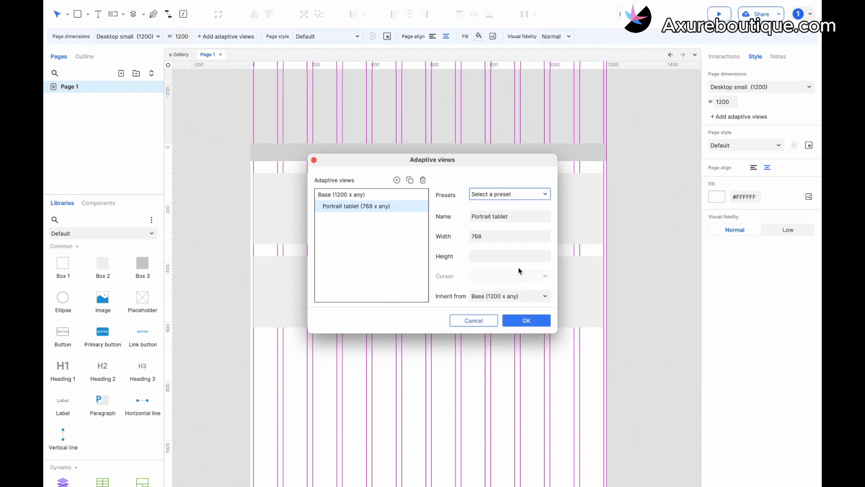
Set the base adaptive view to the Desktop small (1200 x any) preset.
left_click(391, 194)
left_click(510, 192)
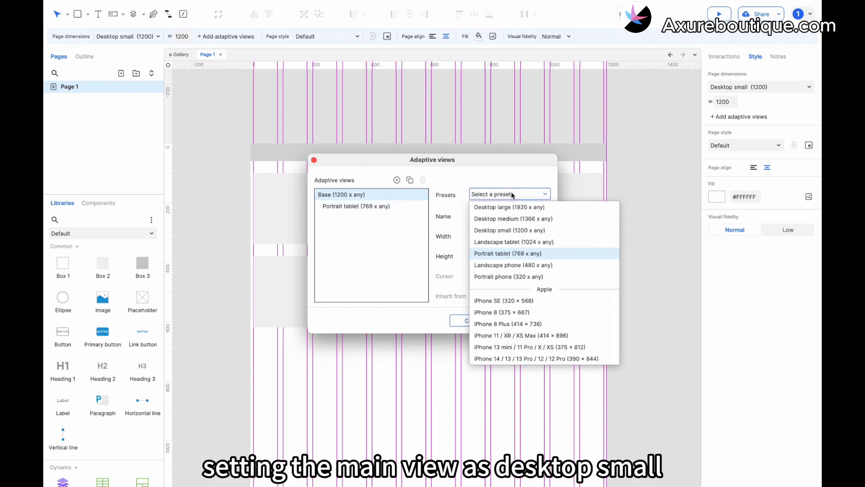
left_click(518, 231)
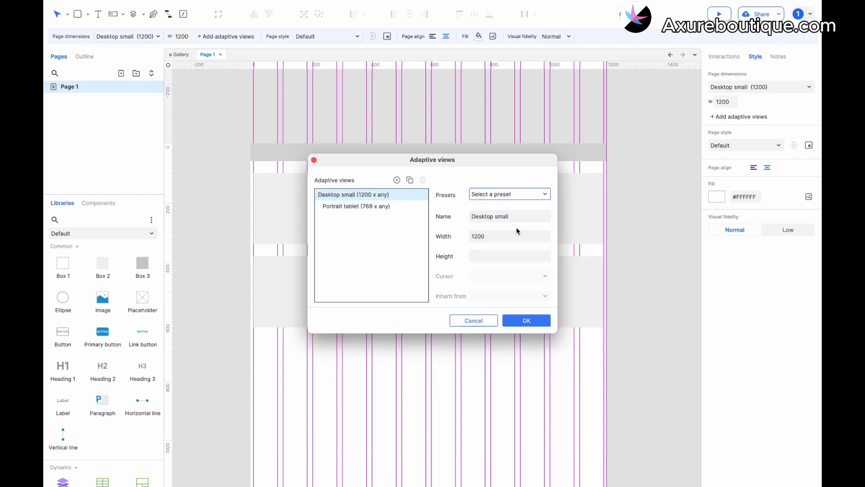
Add an iPhone 15 Pro / 14 Pro (393 × 852) view inheriting from Portrait tablet and apply the adaptive view set.
left_click(408, 206)
left_click(396, 180)
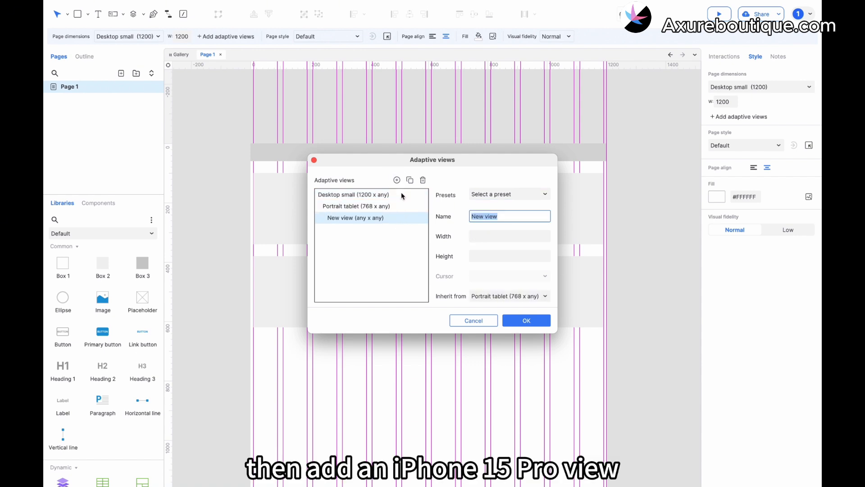
left_click(501, 194)
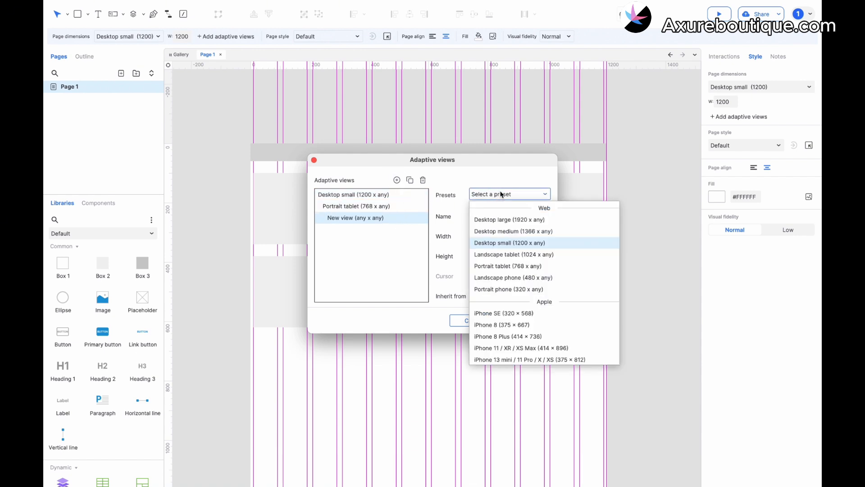
scroll(510, 280, "down", 5)
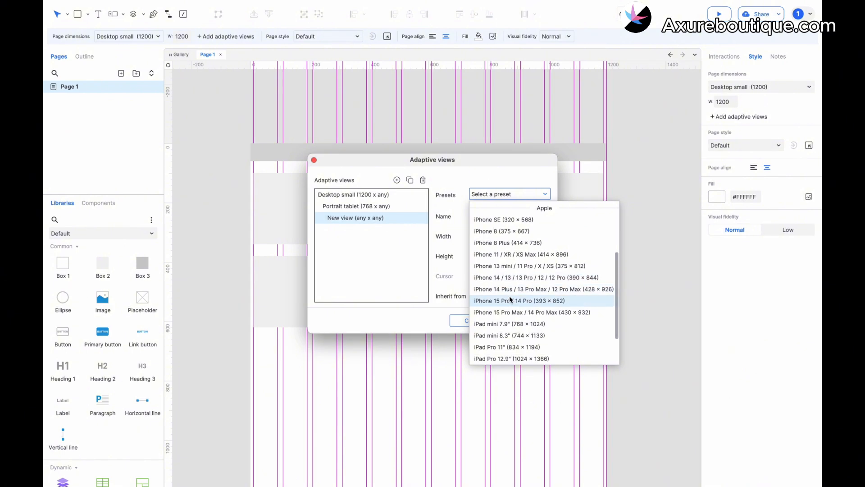
left_click(521, 301)
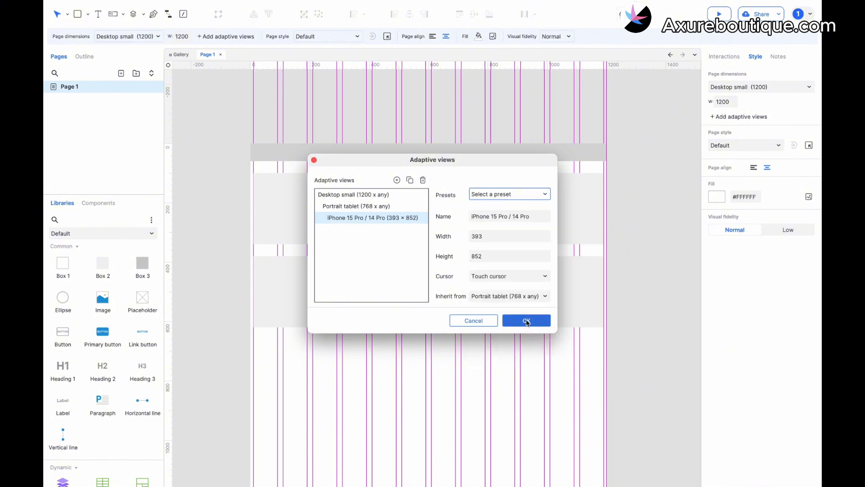
left_click(527, 321)
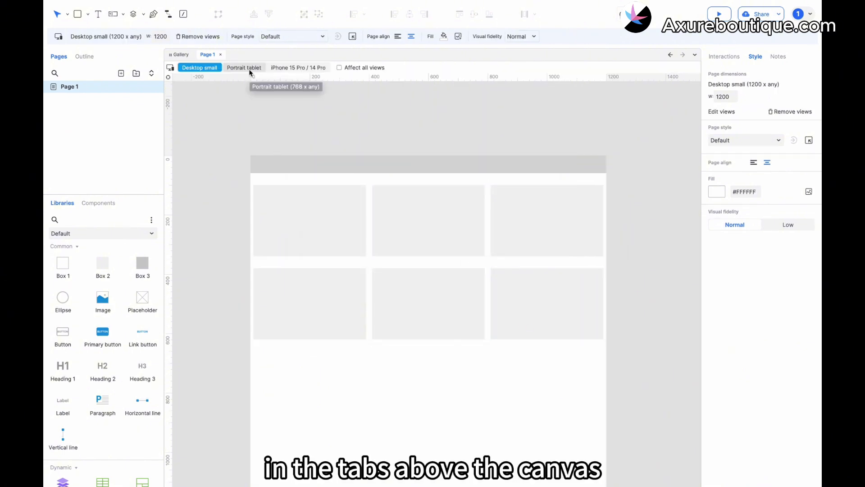
Look at the page layout in the Portrait tablet and iPhone 15 Pro / 14 Pro views.
left_click(239, 68)
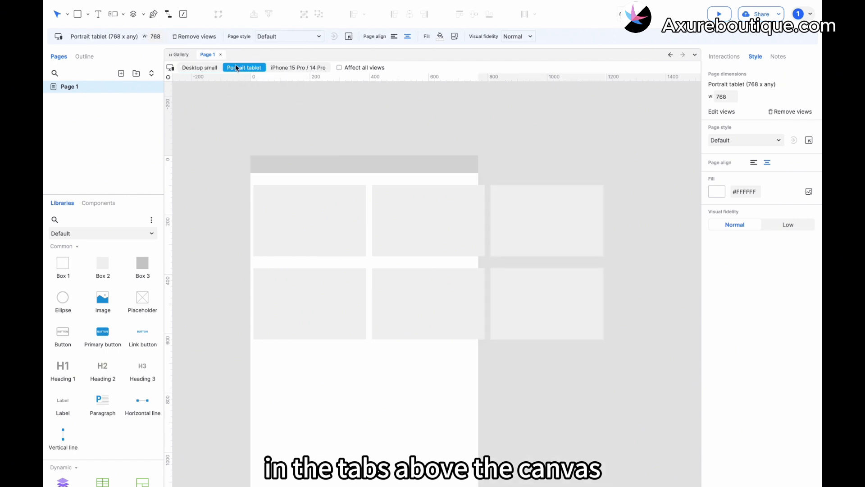
left_click(304, 68)
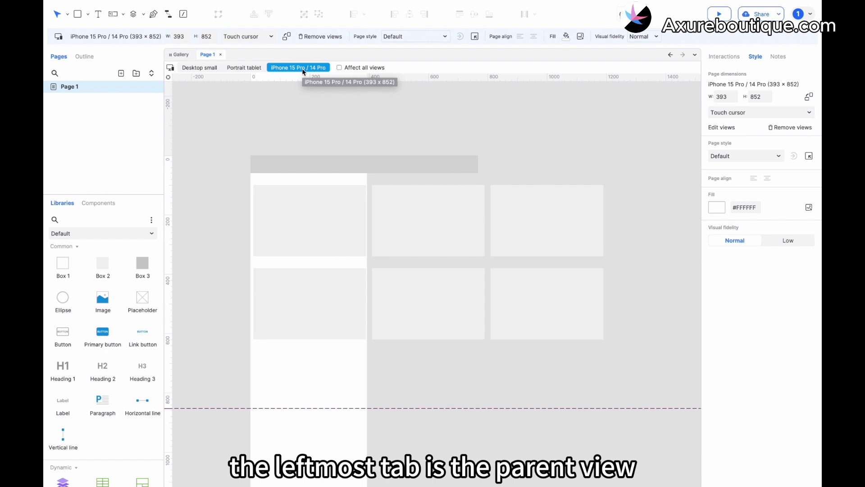
Remove the page's adaptive views and reapply the existing Desktop small › Portrait tablet › iPhone 15 Pro / 14 Pro set.
left_click(791, 128)
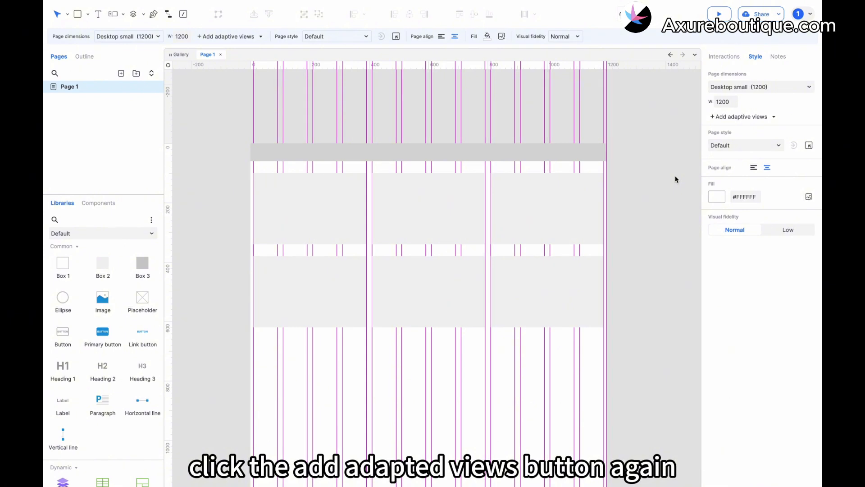
left_click(740, 117)
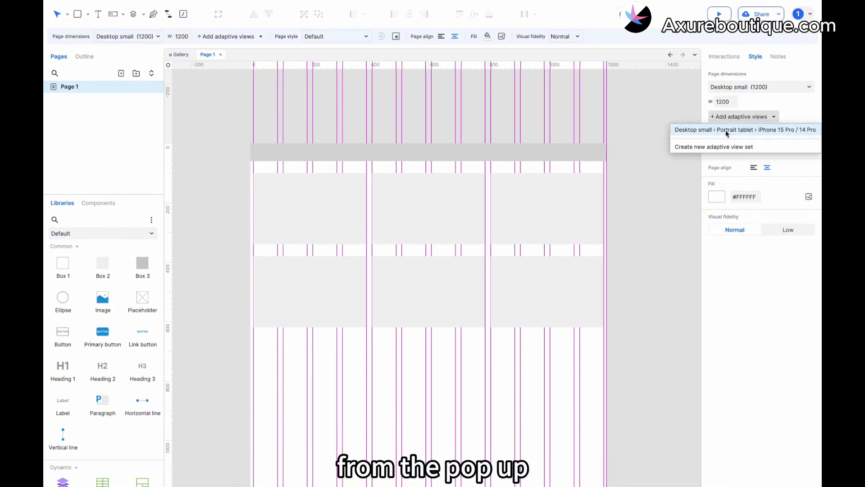
left_click(727, 134)
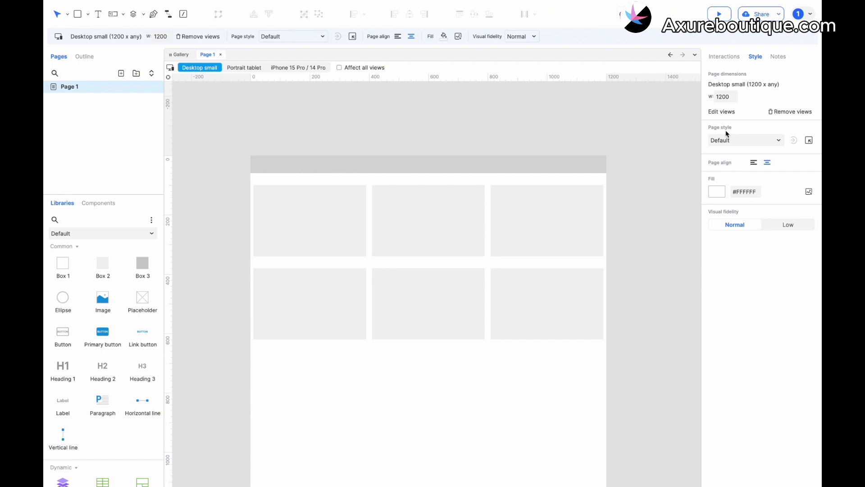
Set the page fill to #555555 in the Desktop small view and check it in the Portrait tablet and iPhone 15 Pro / 14 Pro views.
left_click(717, 192)
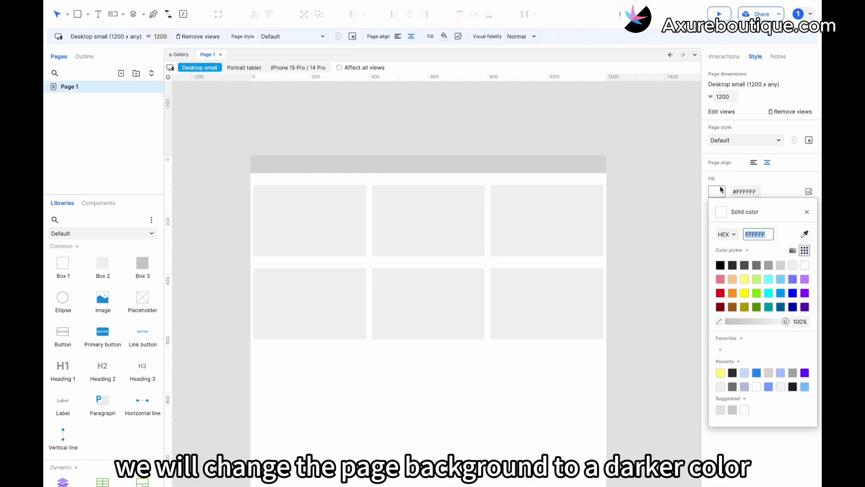
left_click(752, 267)
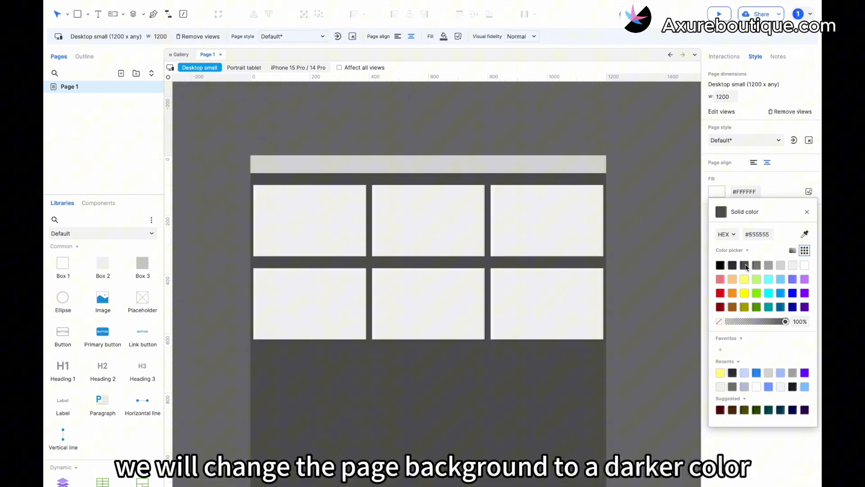
left_click(666, 255)
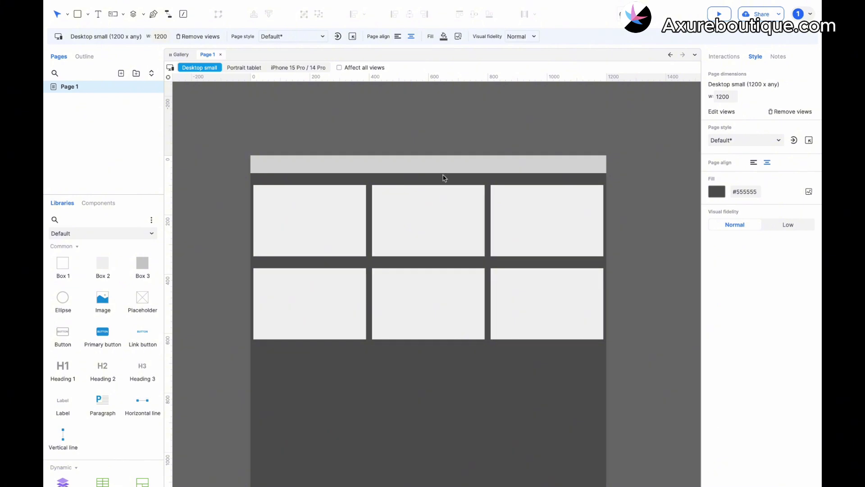
left_click(240, 67)
left_click(289, 67)
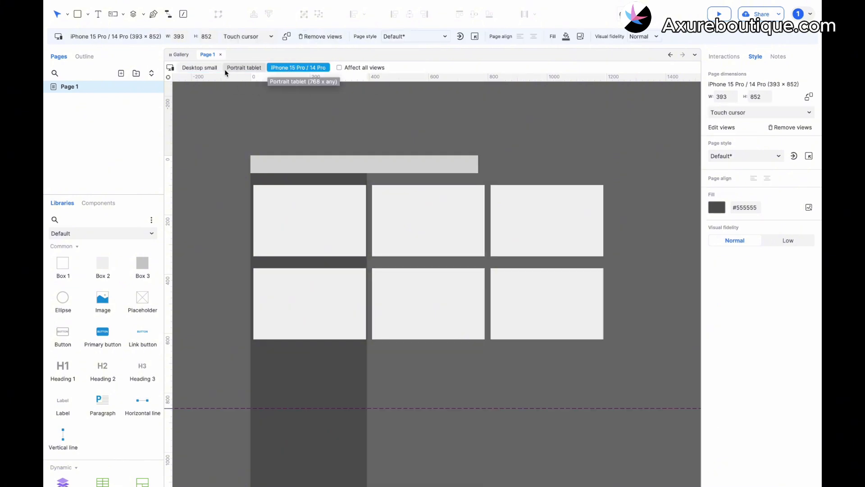
Review the adaptive view settings of Desktop small, Portrait tablet and iPhone 15 Pro / 14 Pro, including the cursor and inheritance options.
left_click(207, 68)
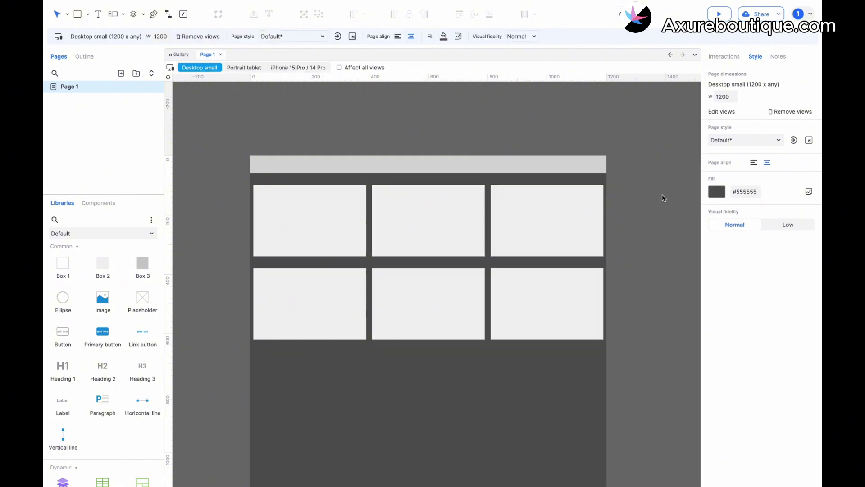
left_click(721, 112)
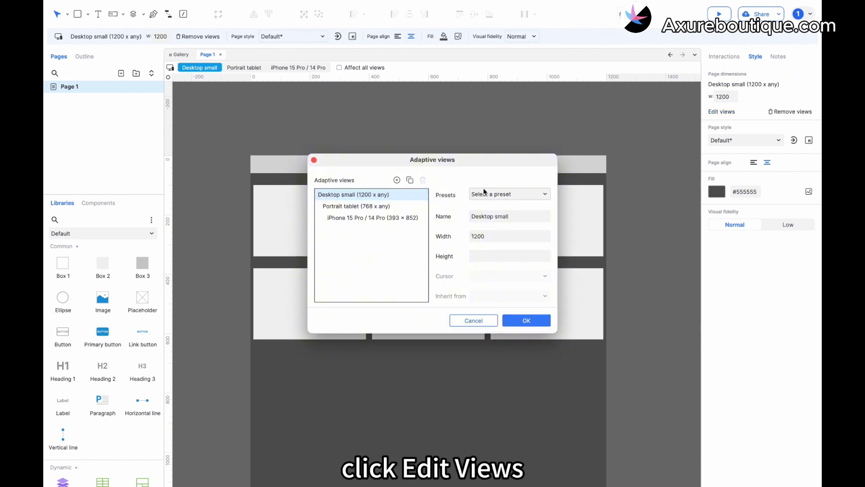
left_click(394, 207)
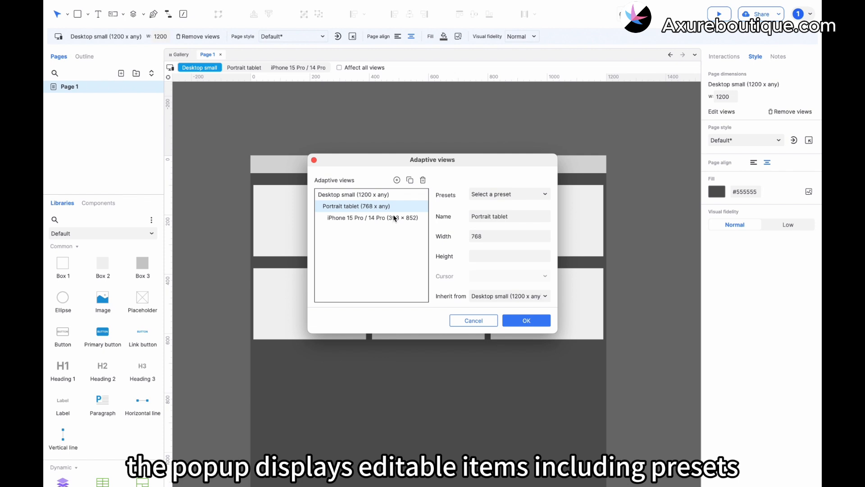
left_click(394, 218)
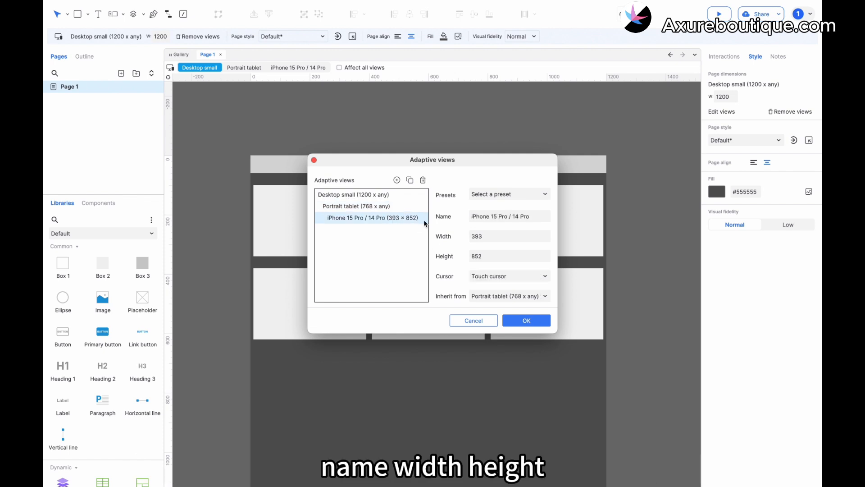
left_click(488, 279)
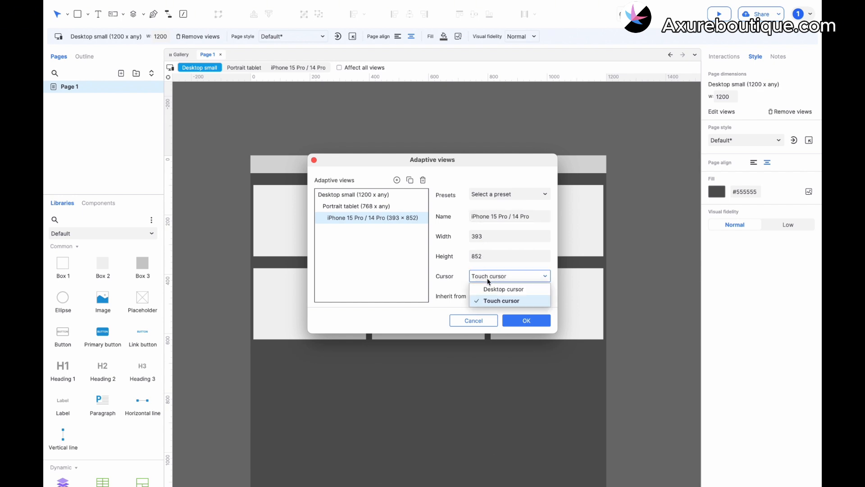
left_click(488, 279)
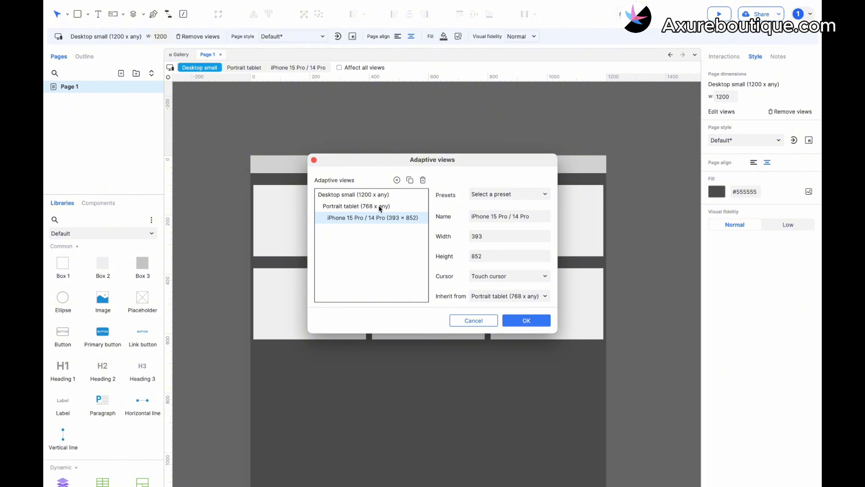
left_click(488, 297)
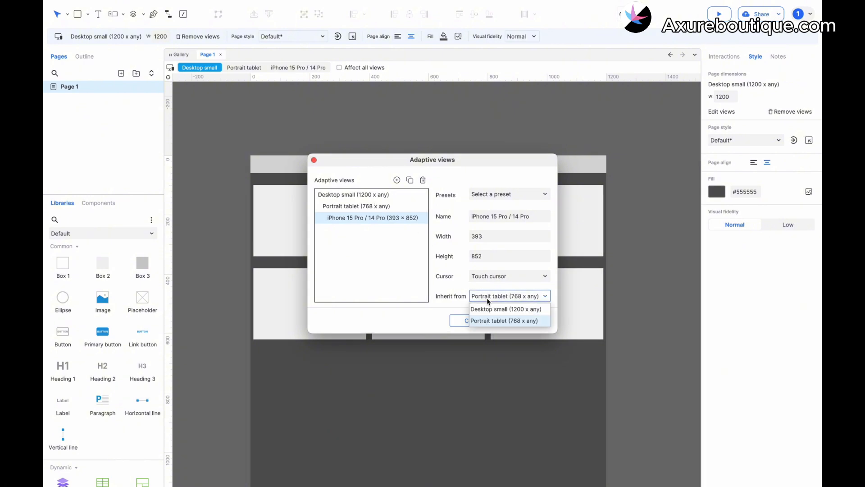
left_click(487, 298)
left_click(356, 208)
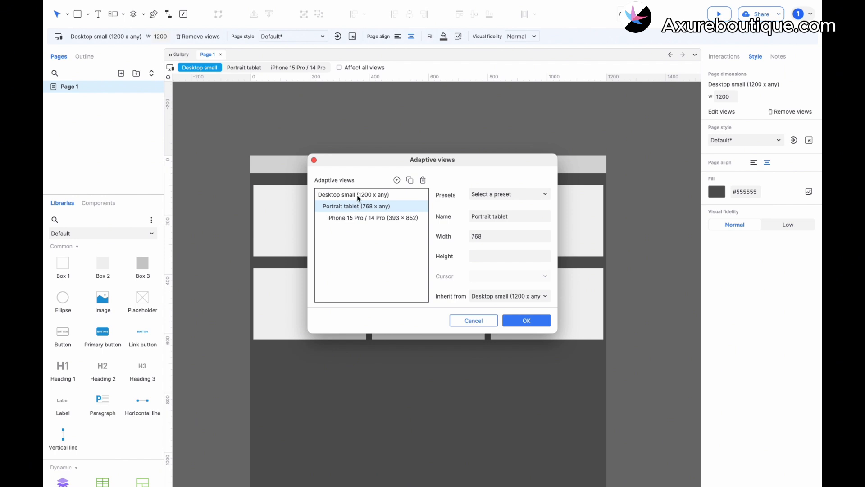
left_click(359, 197)
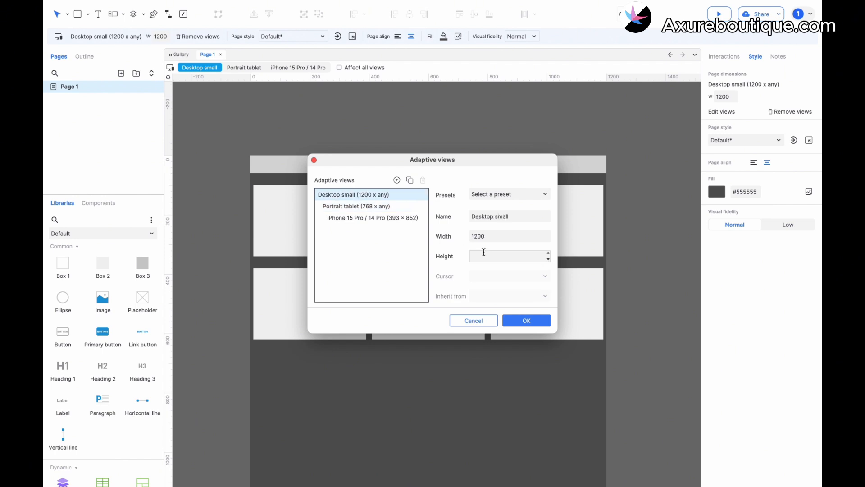
left_click(512, 317)
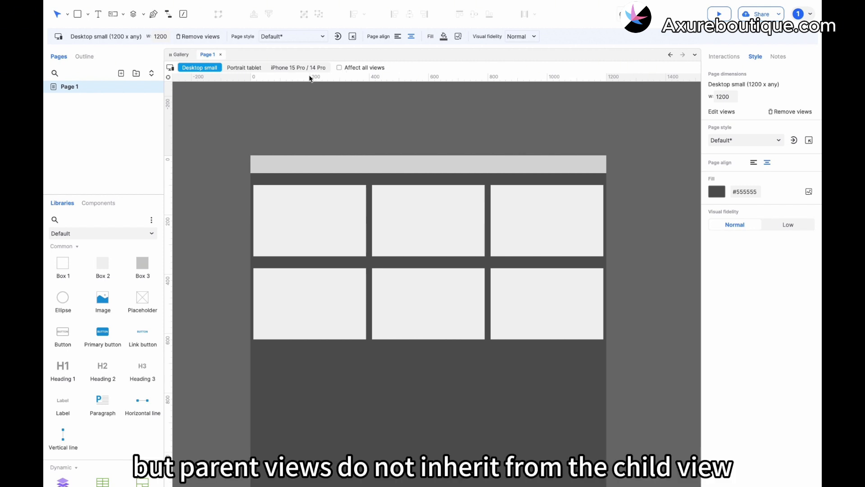
With Affect all views off, delete the four rectangles of the second and third columns from the iPhone 15 Pro / 14 Pro view.
left_click(340, 68)
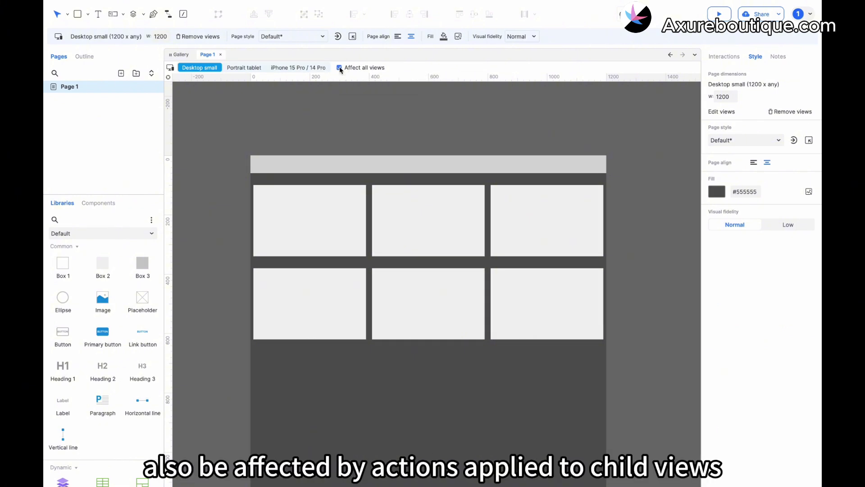
left_click(304, 68)
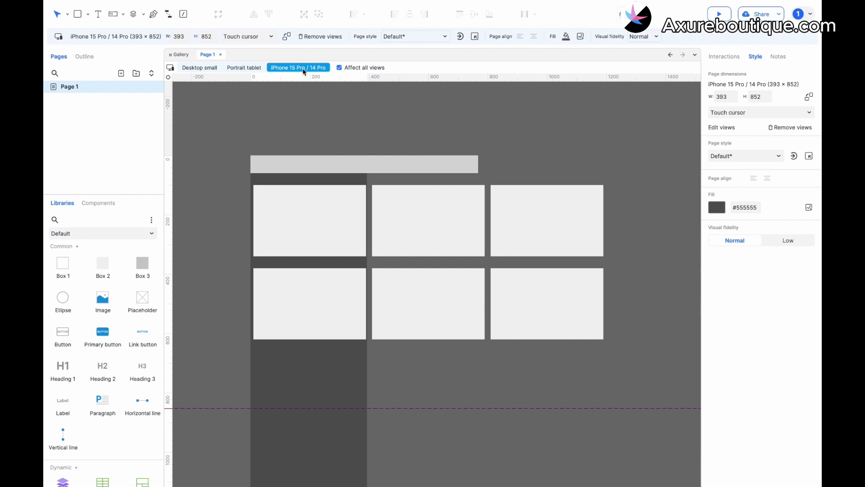
left_click(339, 68)
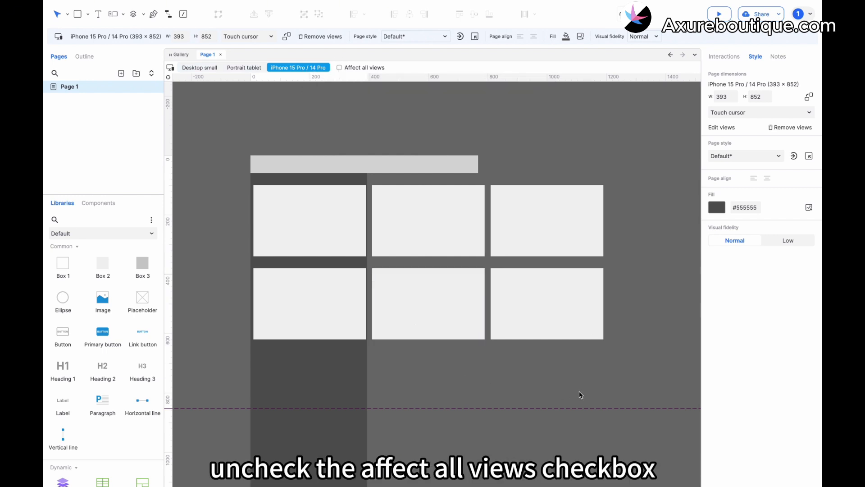
left_click_drag(579, 393, 428, 228)
key("Delete")
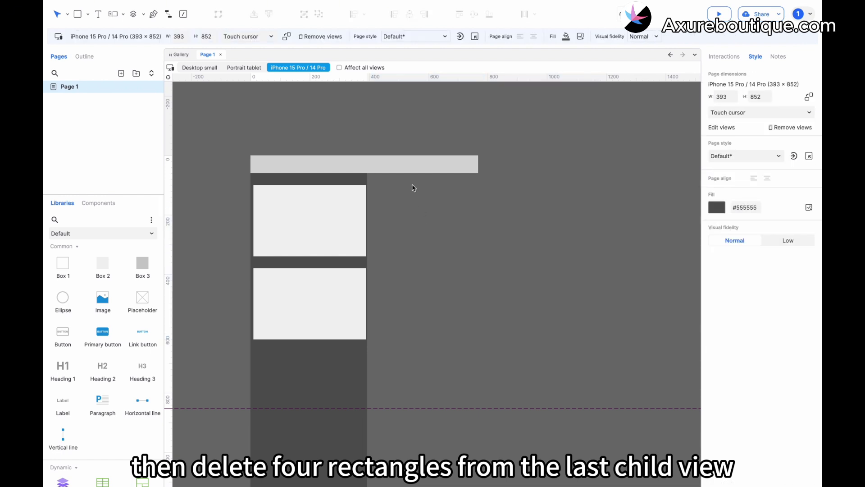
Narrow the header bar to the iPhone view's 393 page width and shrink the two remaining rectangles to fit inside the page.
left_click(409, 170)
left_click_drag(479, 167, 365, 166)
left_click(357, 234)
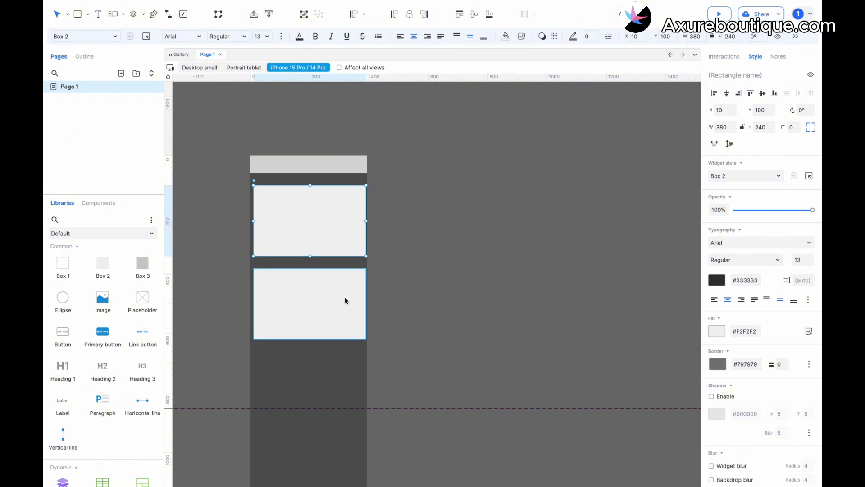
left_click(347, 309, "shift")
left_click_drag(366, 338, 362, 333)
left_click(410, 295)
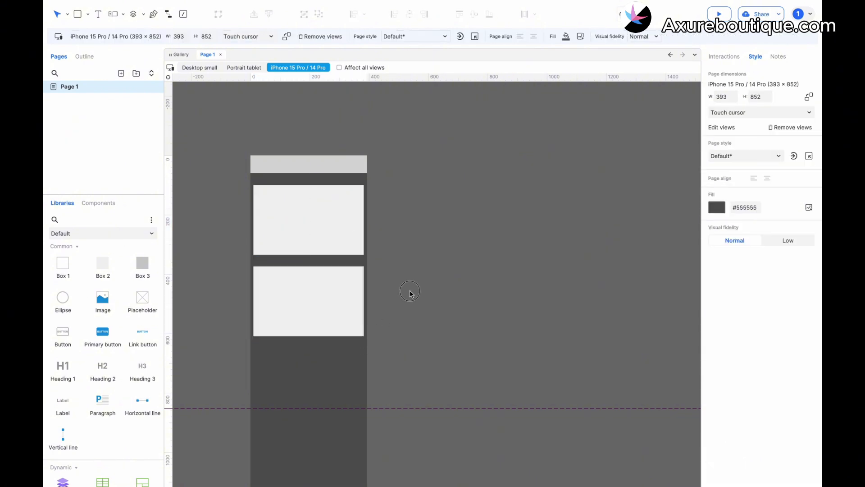
Try deleting the third column's two rectangles in the Desktop small view, check Portrait tablet, and undo the deletion.
left_click(243, 68)
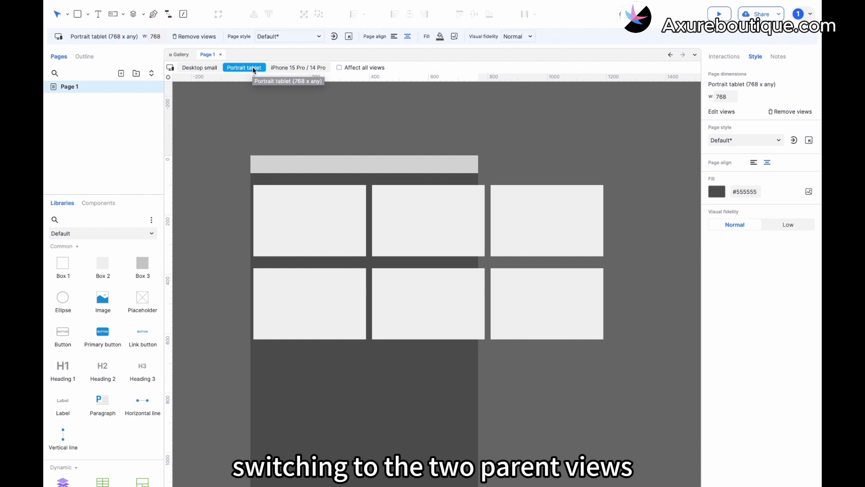
left_click(204, 68)
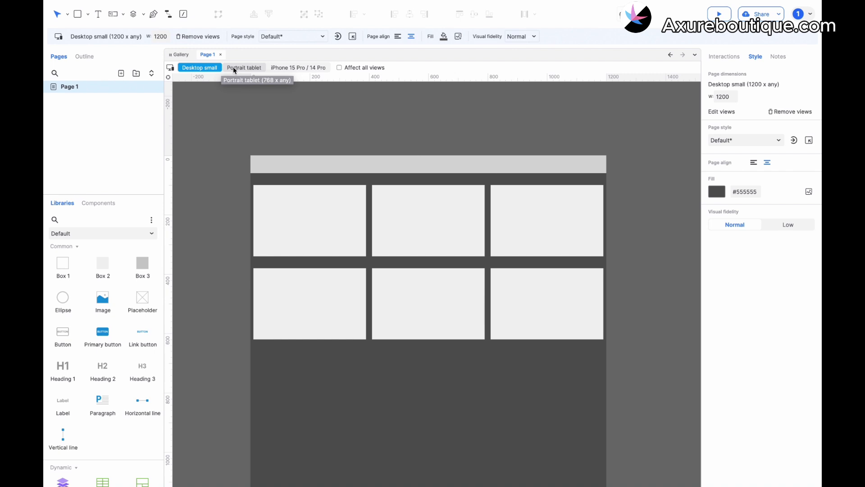
left_click(518, 247)
left_click(545, 286, "shift")
key("Delete")
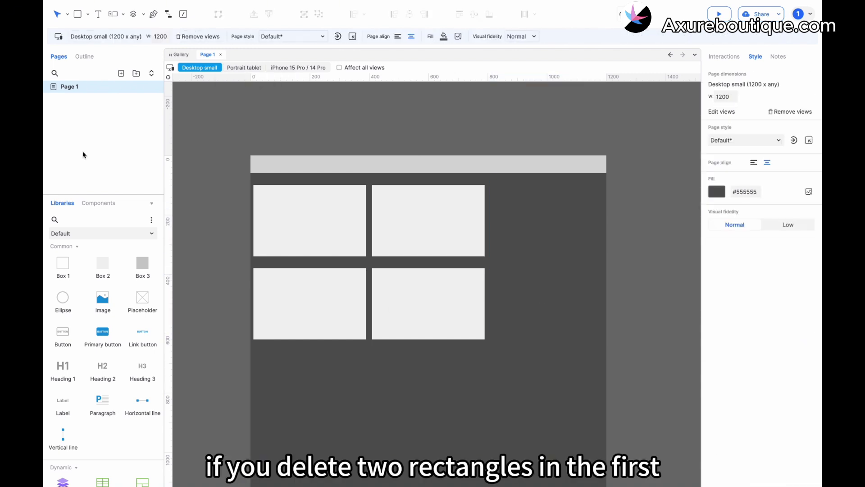
left_click(241, 71)
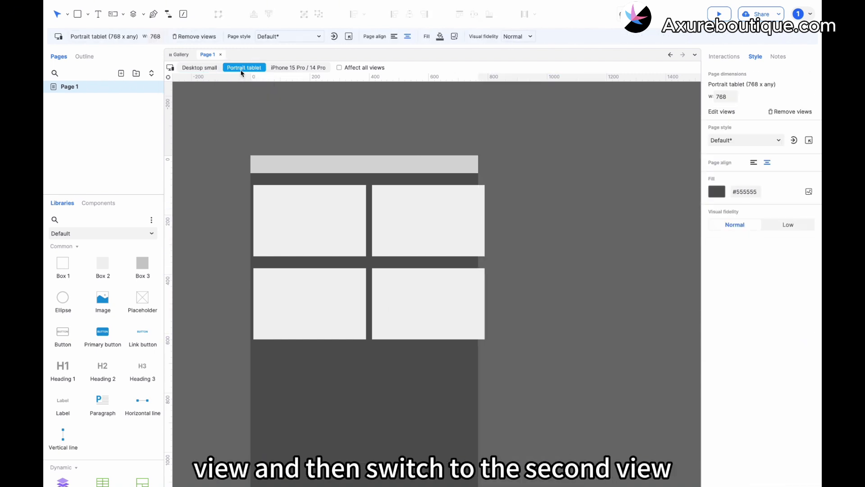
left_click(202, 68)
key("ctrl+z")
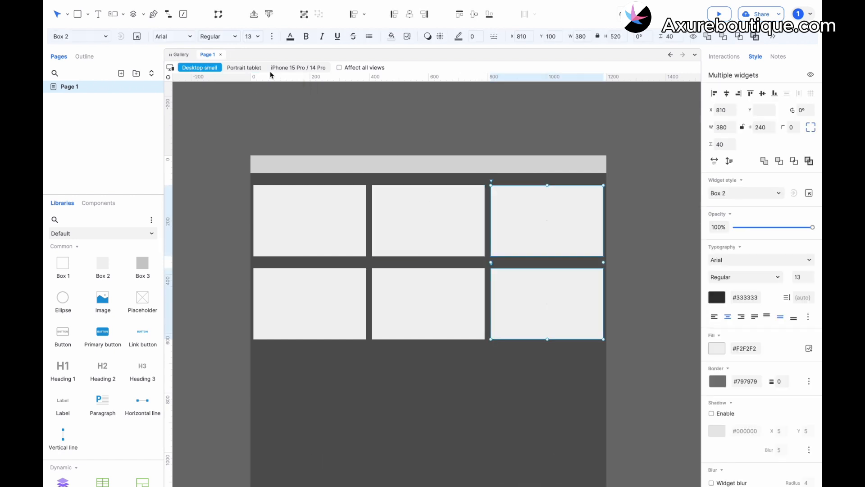
Delete the two rectangles of the third column from the Portrait tablet view.
left_click(243, 69)
left_click(545, 233)
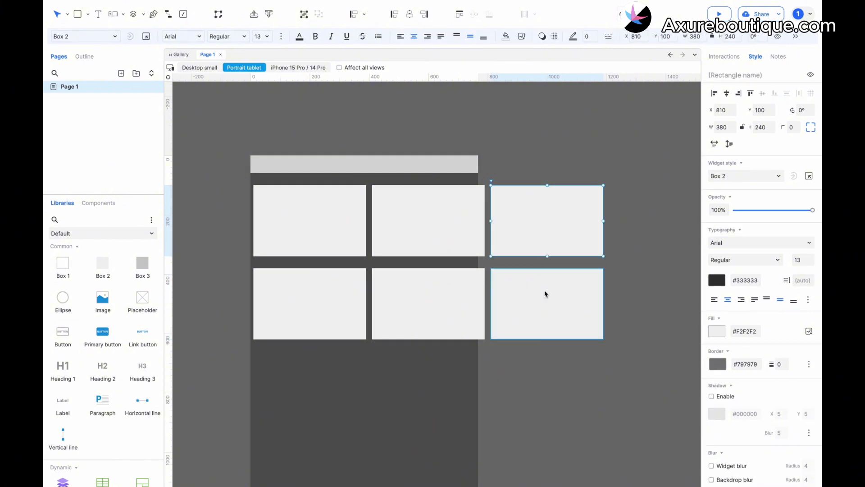
left_click(546, 309, "shift")
key("Delete")
Scale the four remaining Portrait tablet rectangles to about 364 × 230 each so they fit the page, and check the layout in all three views.
left_click(467, 227)
left_click(431, 290, "shift")
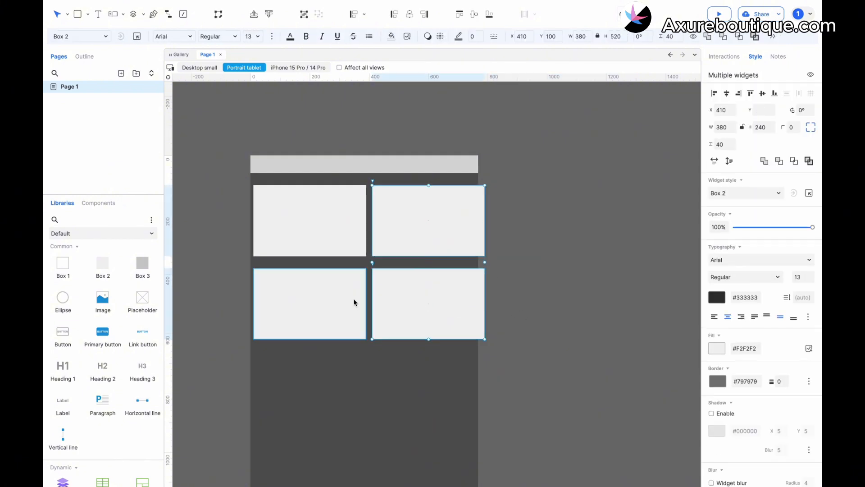
left_click(353, 300, "shift")
left_click(345, 236, "shift")
left_click_drag(485, 339, 475, 323)
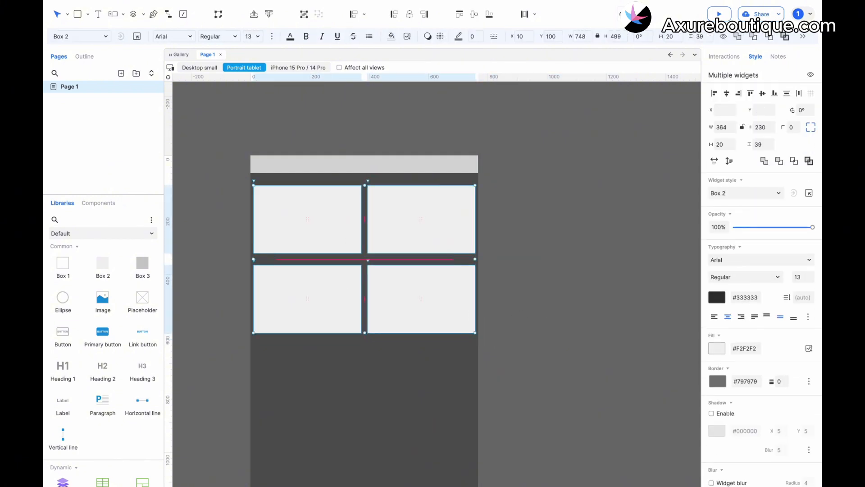
left_click(286, 112)
left_click(200, 67)
left_click(249, 67)
left_click(298, 68)
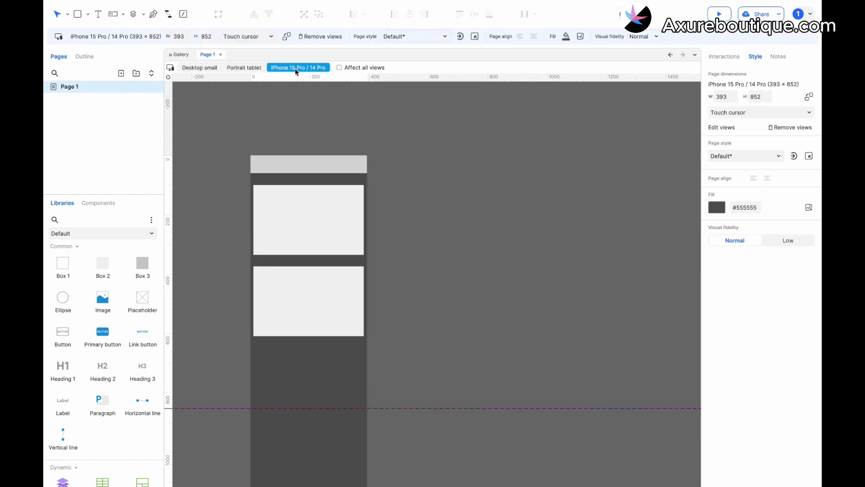
Unplace the lower row of three rectangles from the Desktop small view and check the Portrait tablet and iPhone 15 Pro / 14 Pro views.
left_click(192, 68)
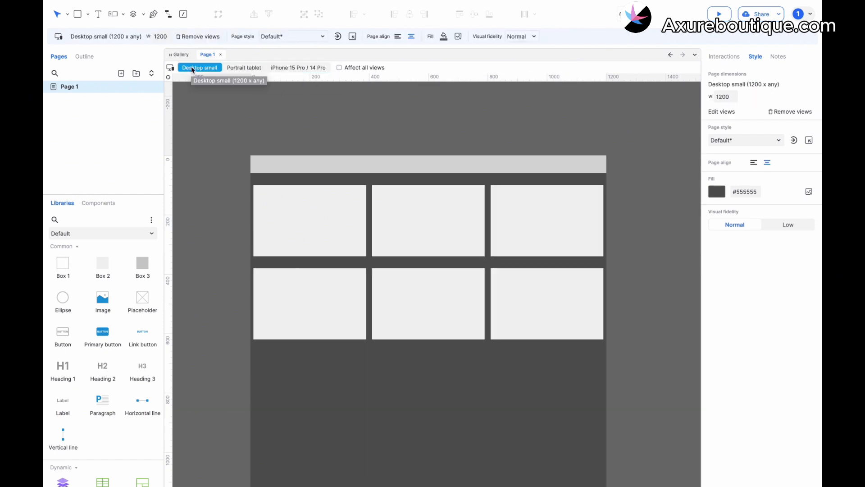
left_click_drag(595, 372, 322, 283)
right_click(339, 286)
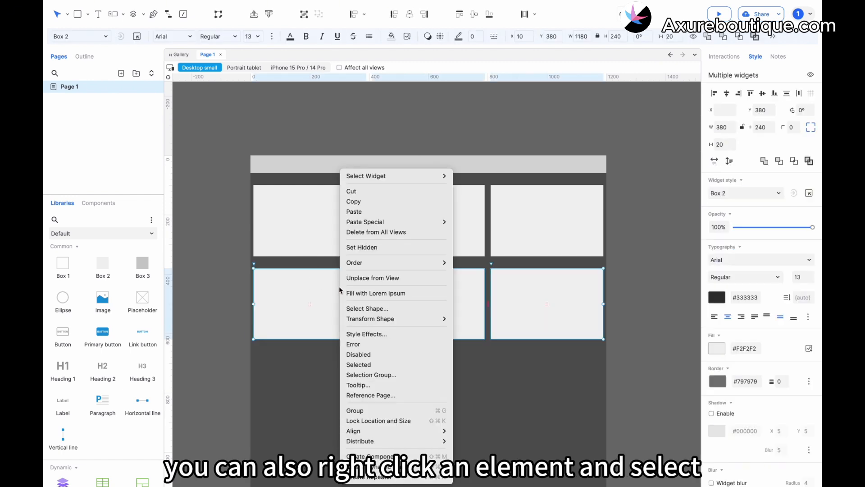
left_click(359, 279)
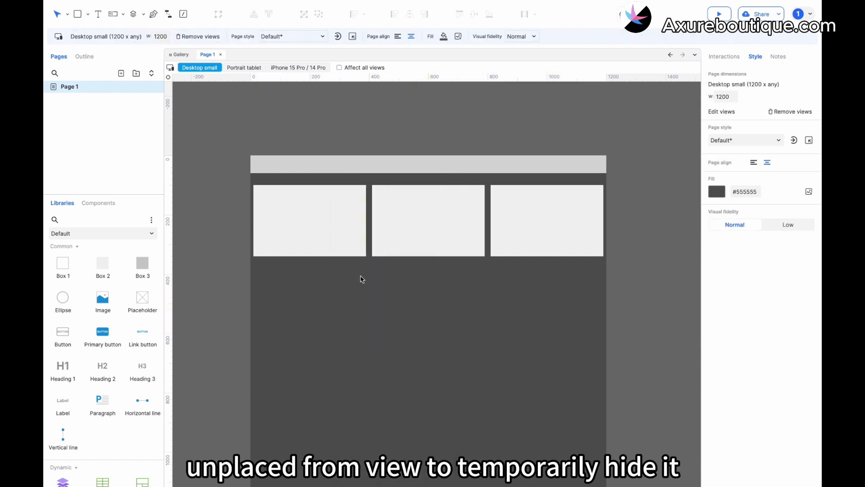
left_click(248, 68)
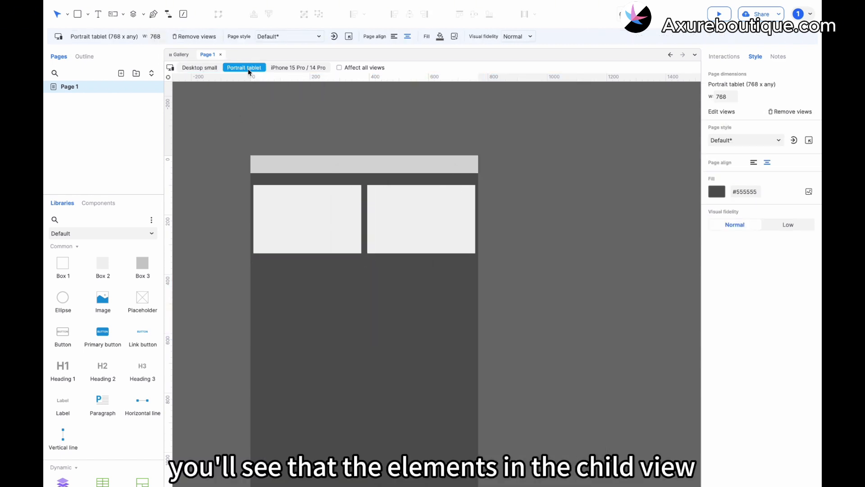
left_click(284, 69)
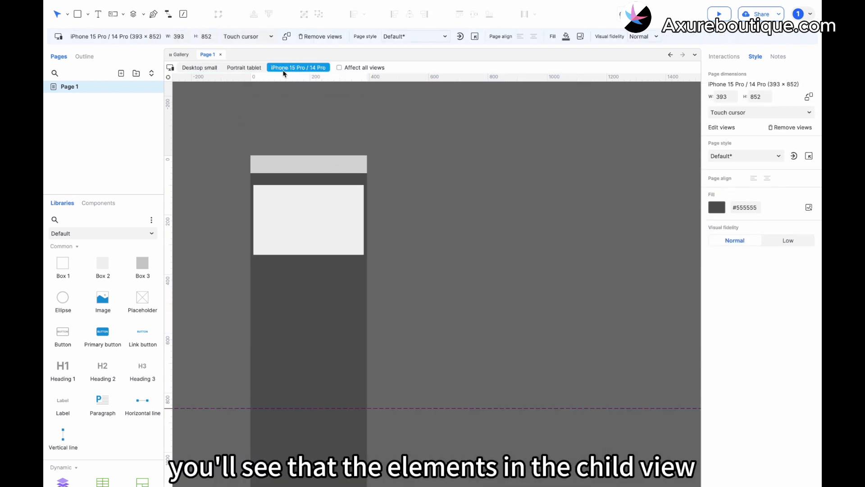
Place the four hidden rectangles listed in the outline back in the Portrait tablet view and compare it with Desktop small.
left_click(253, 68)
left_click(87, 56)
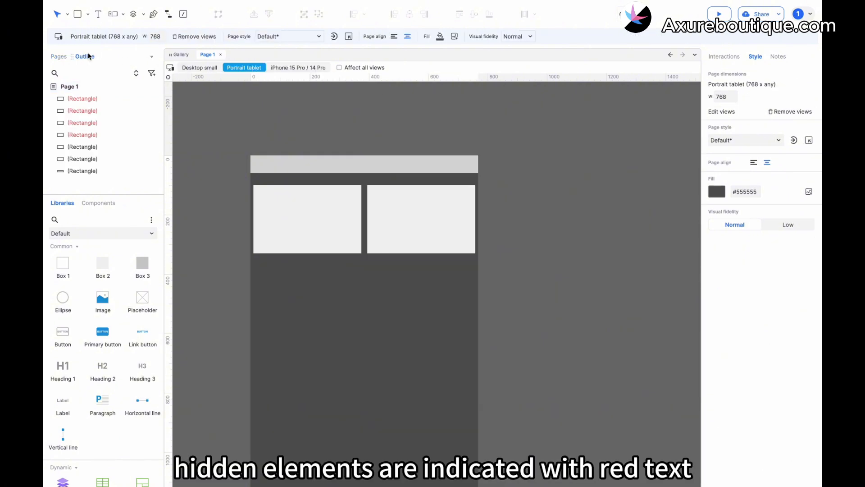
left_click(90, 134, "shift")
right_click(90, 134)
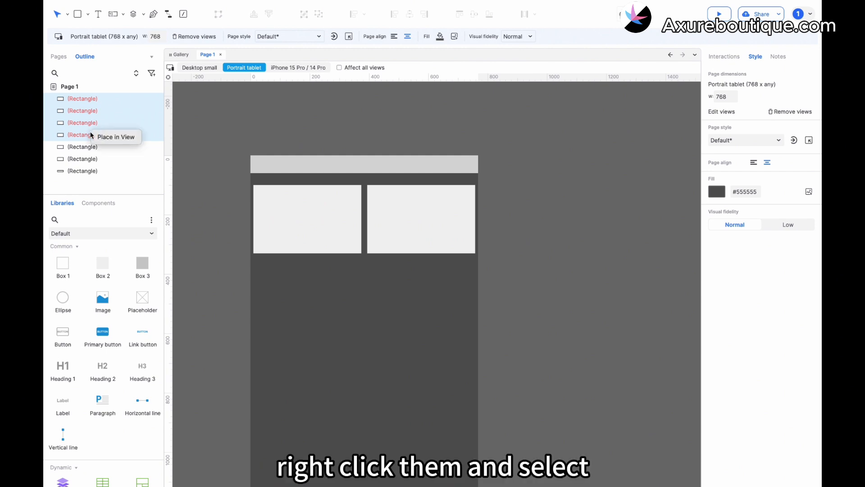
left_click(107, 136)
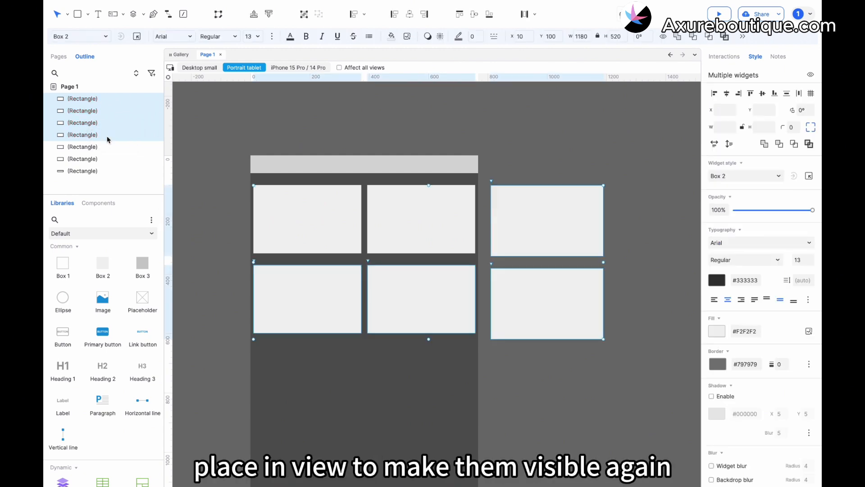
left_click(206, 70)
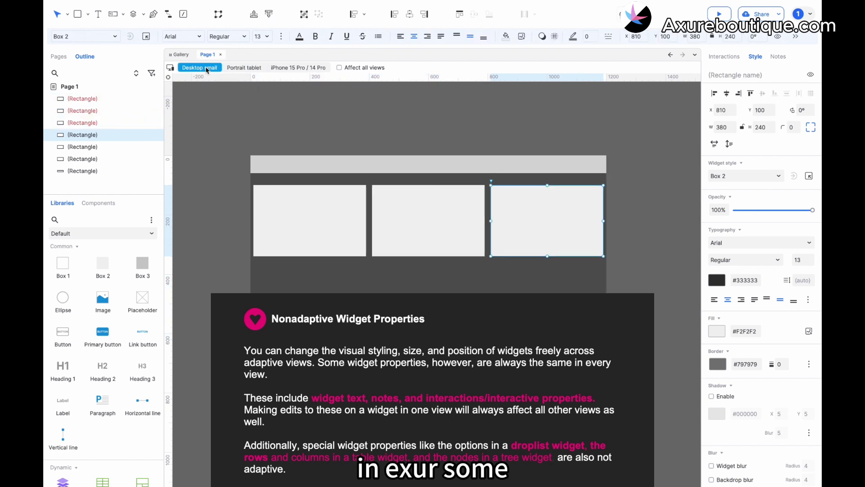
left_click(258, 71)
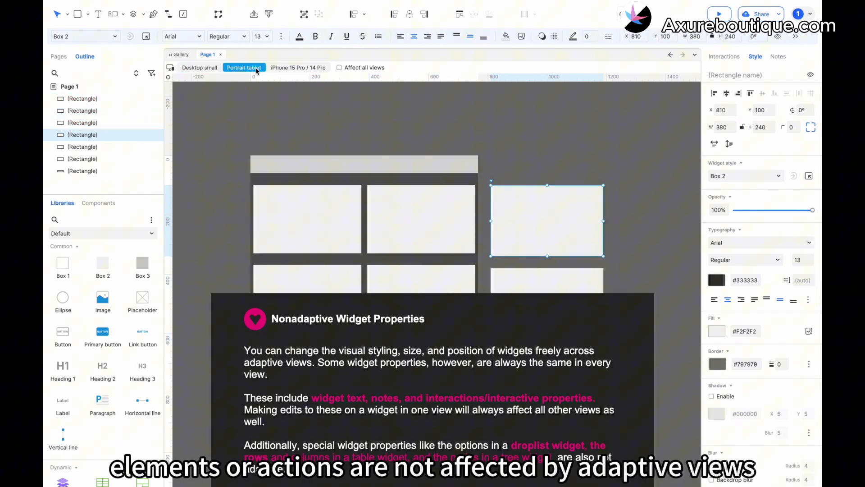
Compare the rectangle layouts of the iPhone 15 Pro / 14 Pro and Portrait tablet views.
left_click(297, 69)
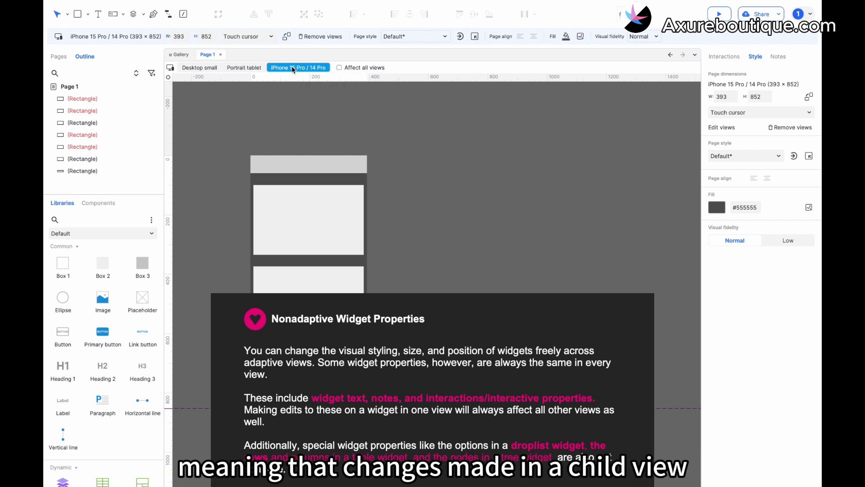
left_click(242, 71)
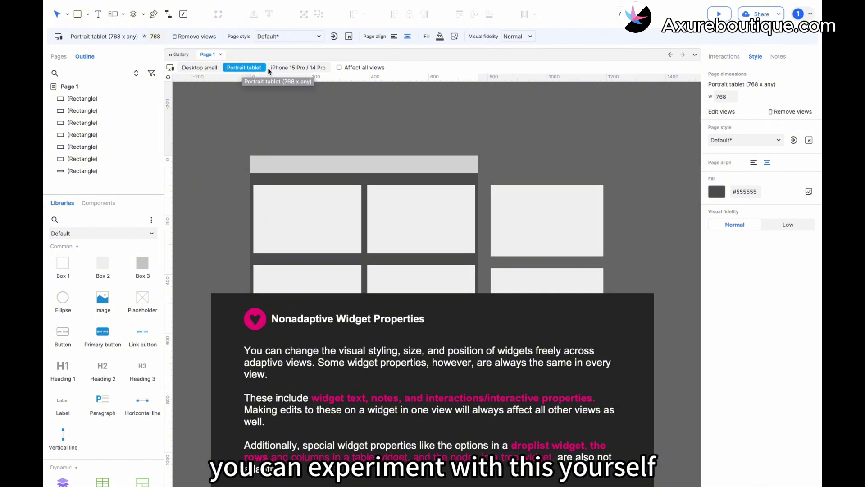
left_click(289, 70)
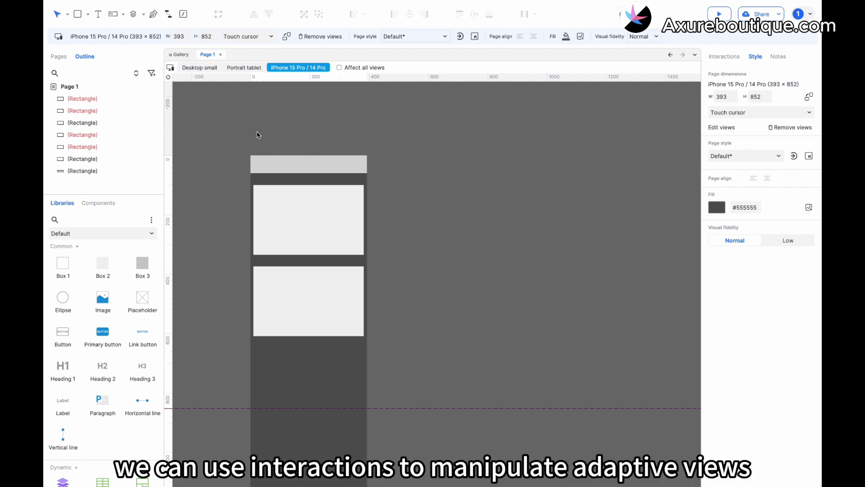
Place a Droplist widget of 300 × 25 inside the header bar of the Desktop small view, at about X 20, Y 18.
left_click(201, 70)
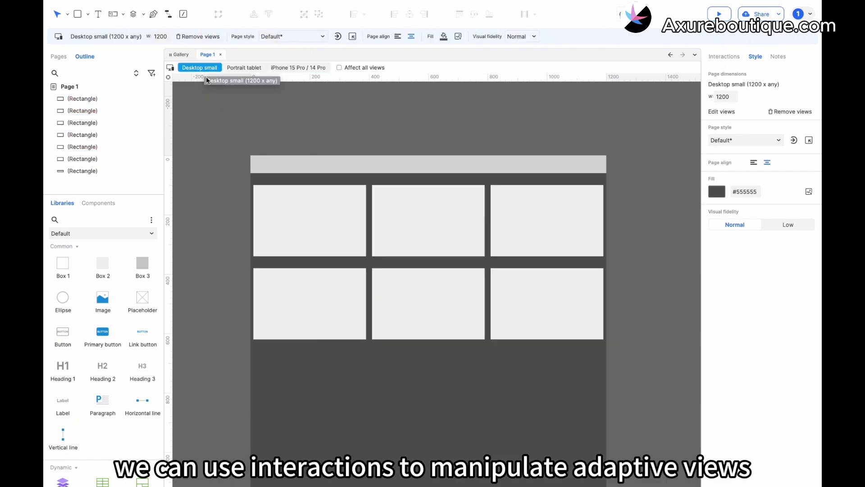
scroll(240, 142, "up", 5)
scroll(239, 142, "down", 3)
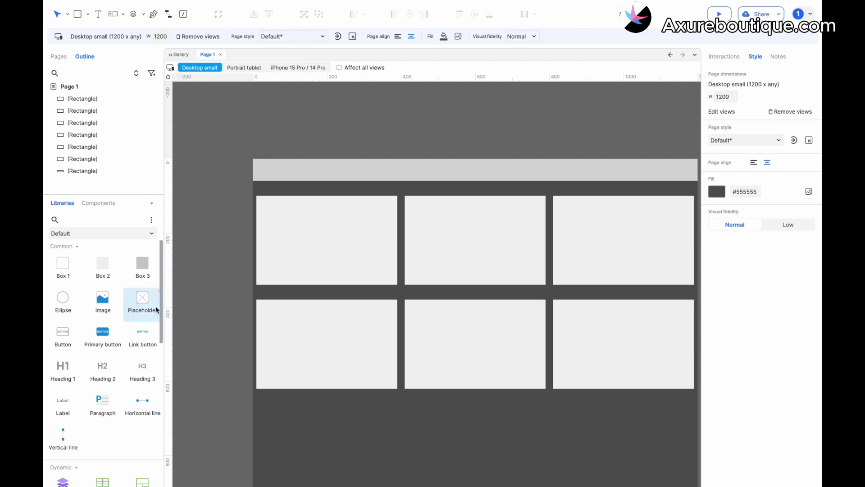
scroll(128, 321, "down", 3)
scroll(97, 259, "up", 2)
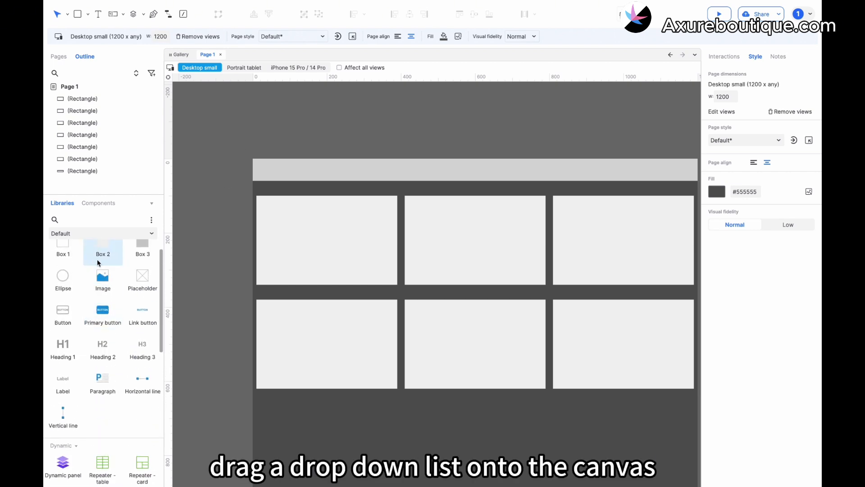
scroll(98, 280, "down", 5)
scroll(99, 296, "down", 2)
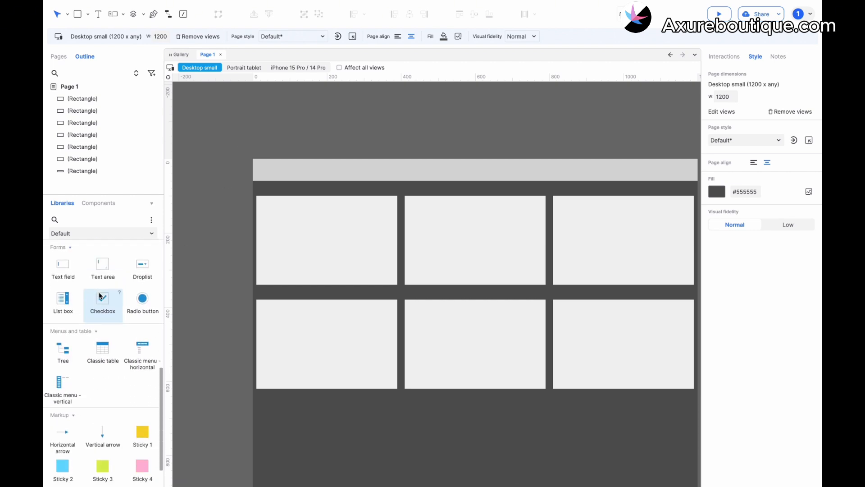
scroll(99, 296, "up", 2)
left_click_drag(143, 320, 261, 166)
Fill the droplist with the options Adaptive, Desktop small, Portrait tablet and iPhone 15 Pro/14Pro, with Adaptive selected by default.
double_click(296, 174)
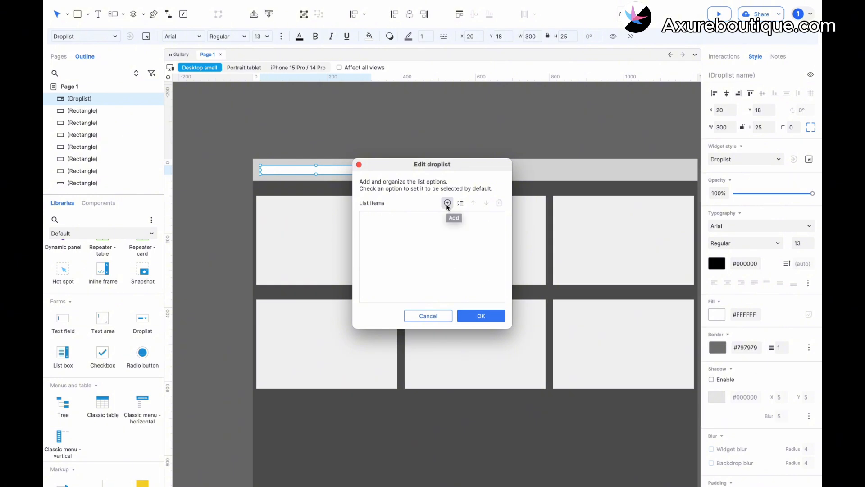
left_click(459, 204)
type("Adap")
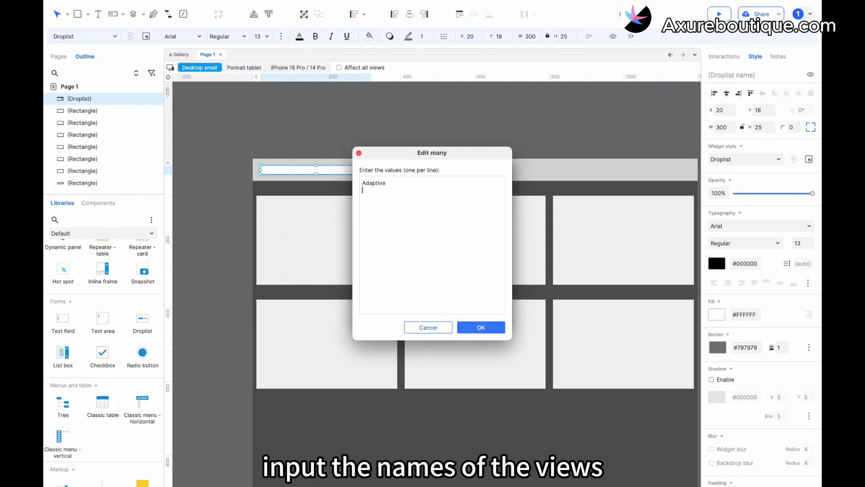
type("tive")
key("Return")
type("Portrait tablet")
key("Return")
type("iPhon")
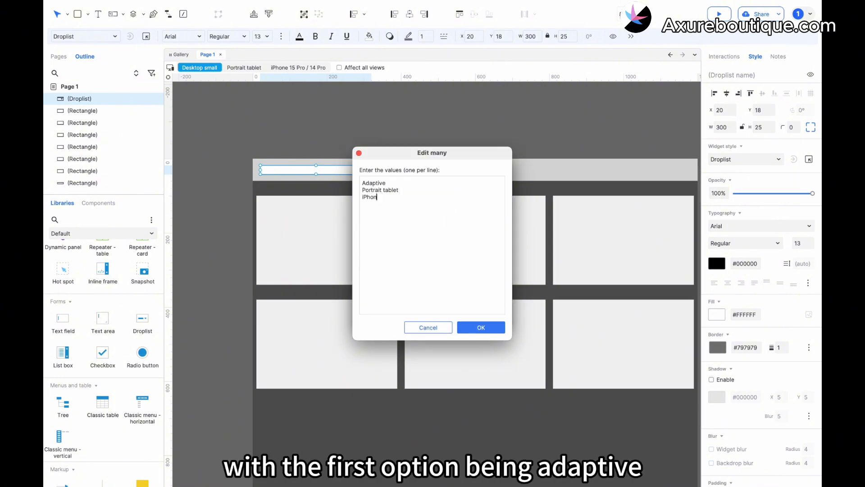
type("e 15 Pro/14Pro")
key("Return")
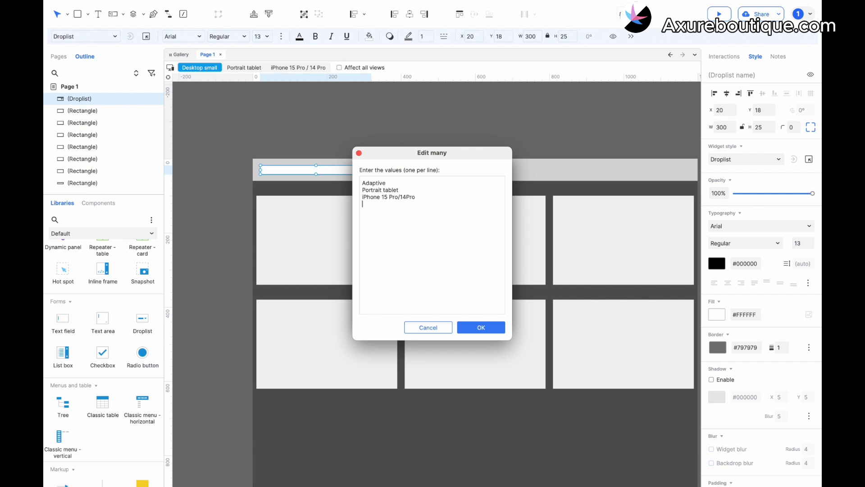
key("Return")
type("Desktop small")
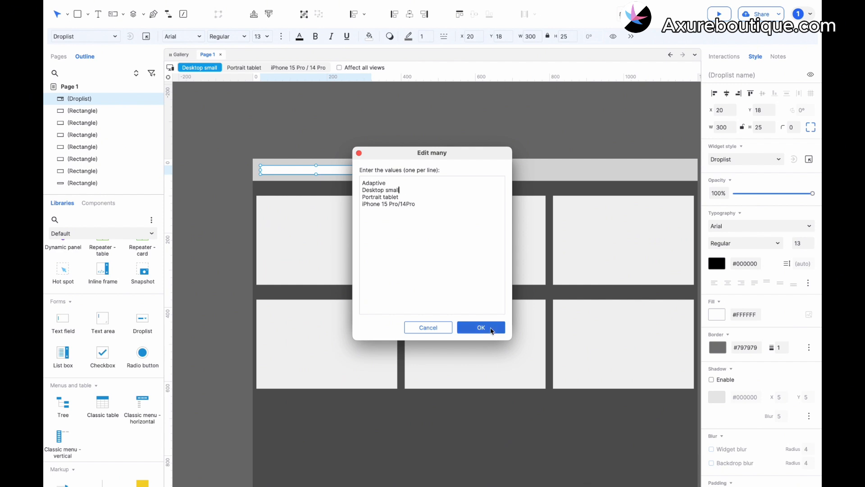
left_click(481, 327)
left_click(366, 217)
left_click(479, 315)
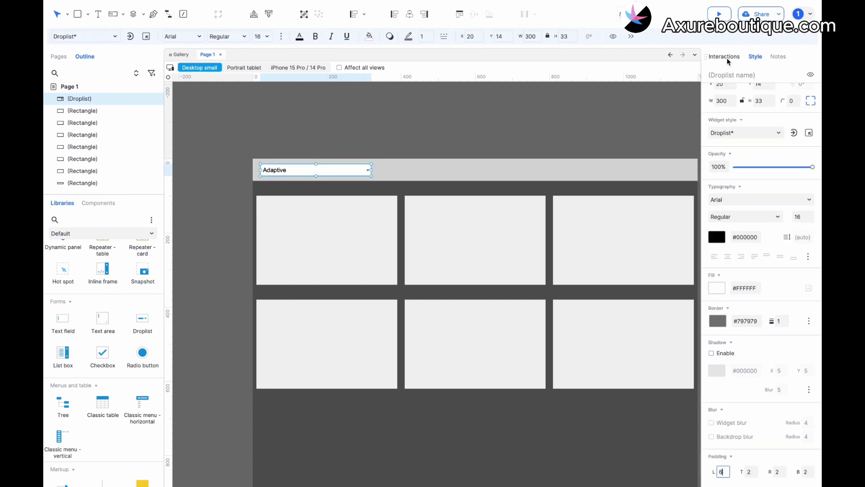
Add a Selection changed event to the droplist, leaving it without an action.
left_click(725, 57)
left_click(747, 109)
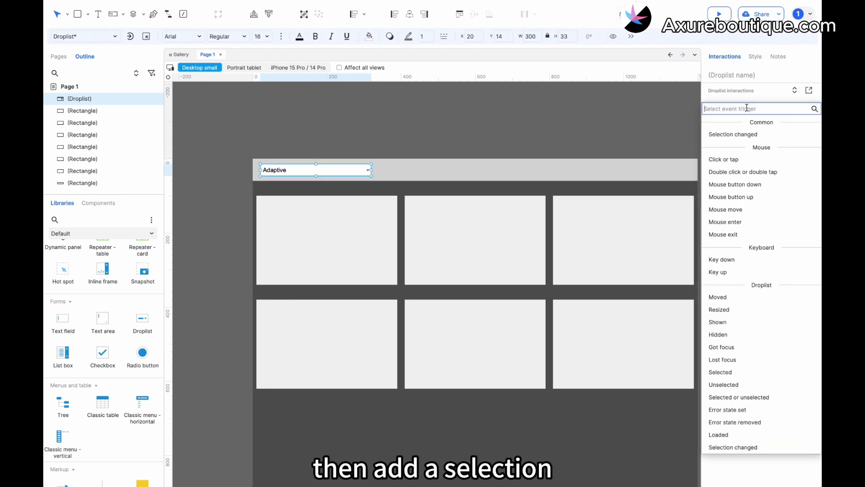
left_click(748, 445)
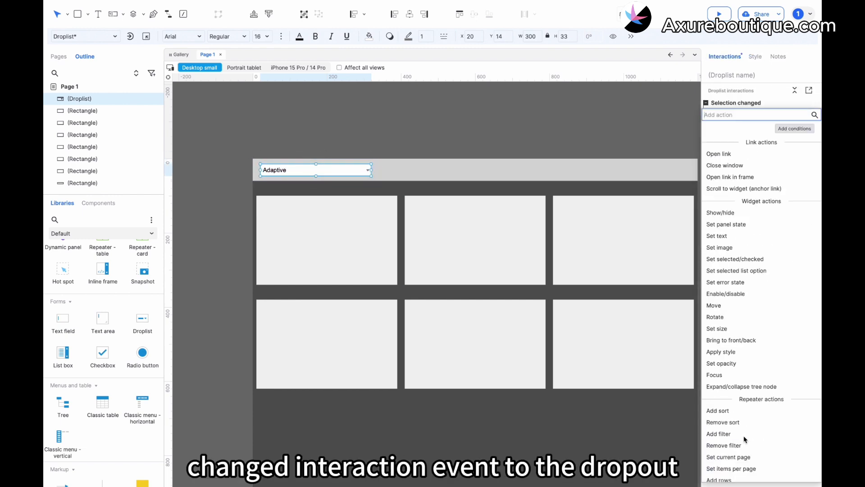
left_click(777, 107)
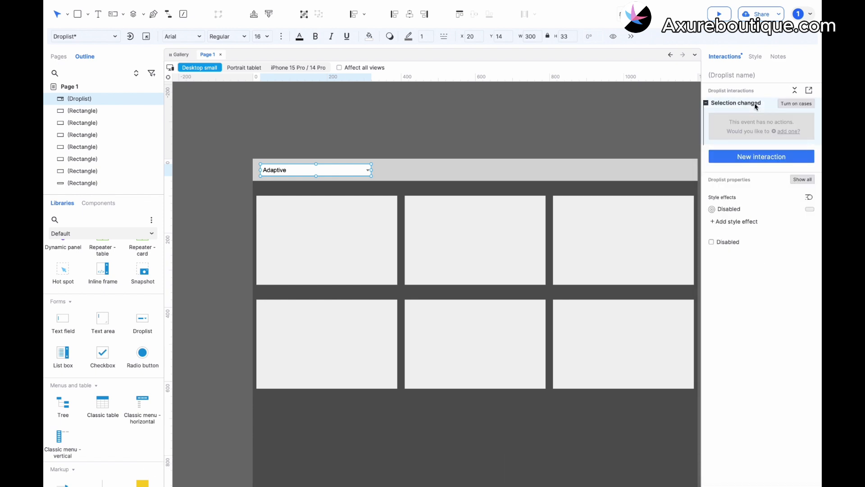
Turn on cases for the Selection changed event and give Case 1 the condition that the selected option of This equals Adaptive.
left_click(787, 104)
left_click(797, 115)
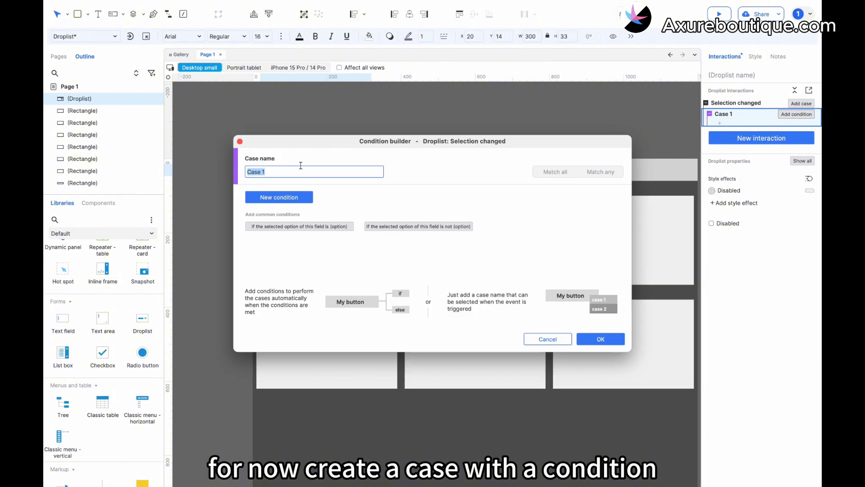
left_click(284, 196)
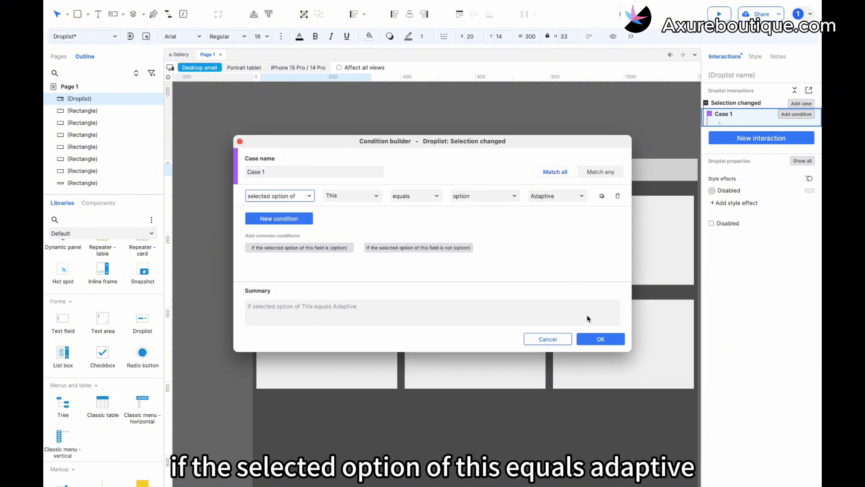
left_click(600, 338)
Add a Set adaptive view action with the view Auto to the Adaptive case.
left_click(721, 138)
scroll(719, 252, "down", 10)
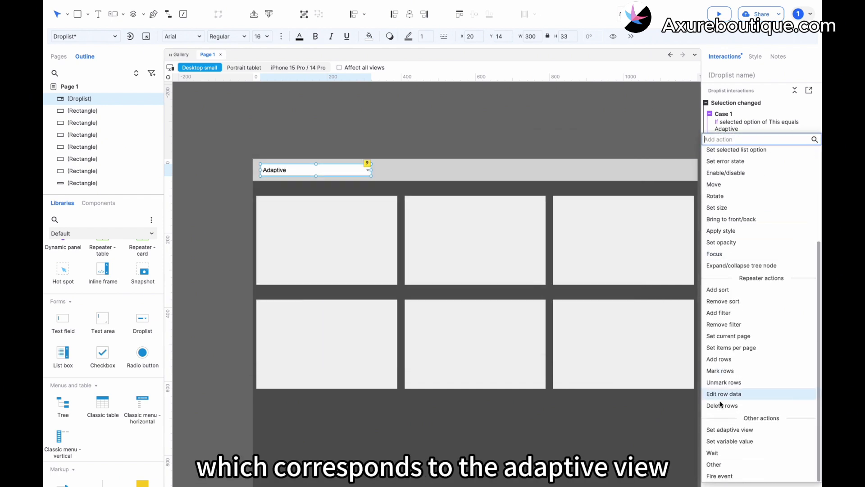
left_click(719, 429)
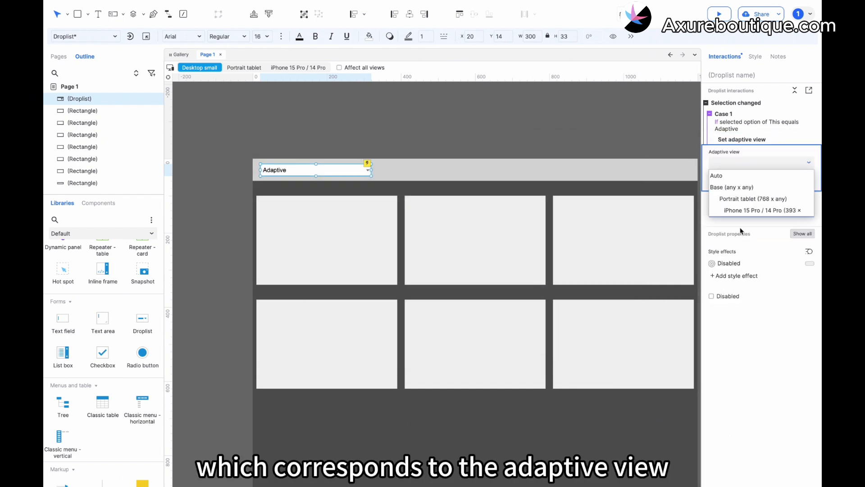
left_click(720, 176)
left_click(795, 193)
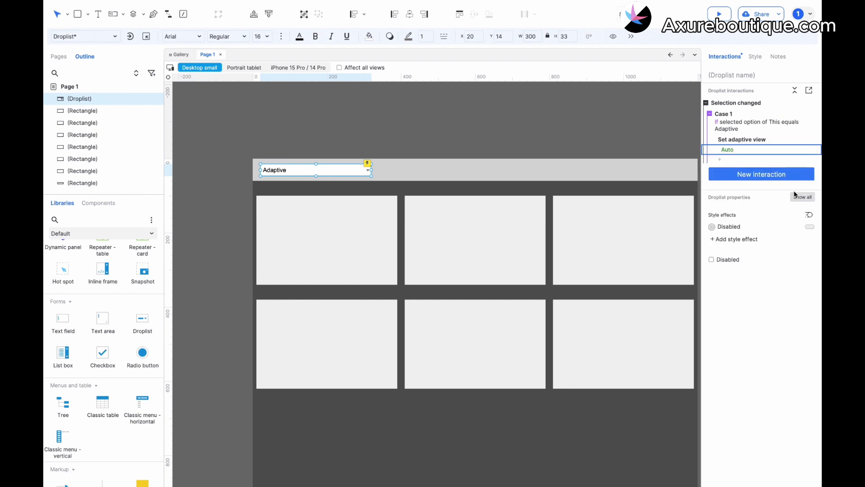
Duplicate the Adaptive case and change the copy's condition to the selected option equals Desktop small.
left_click(730, 115)
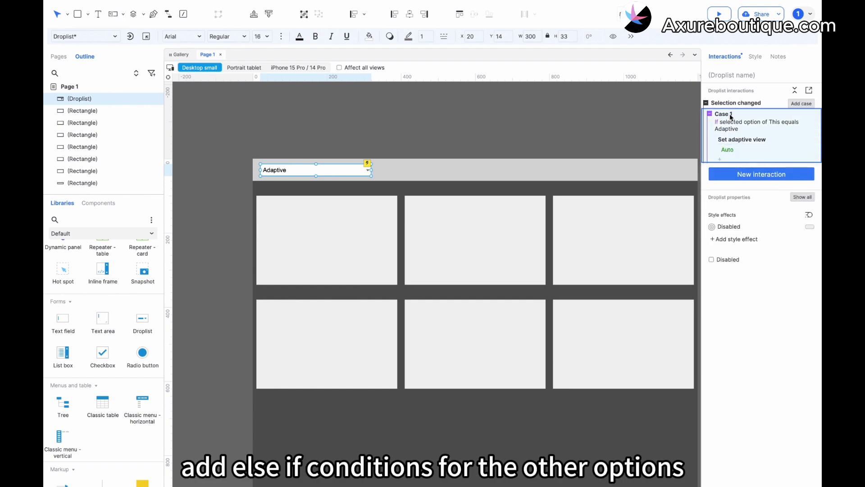
key("super+c")
key("super+v")
left_click(754, 182)
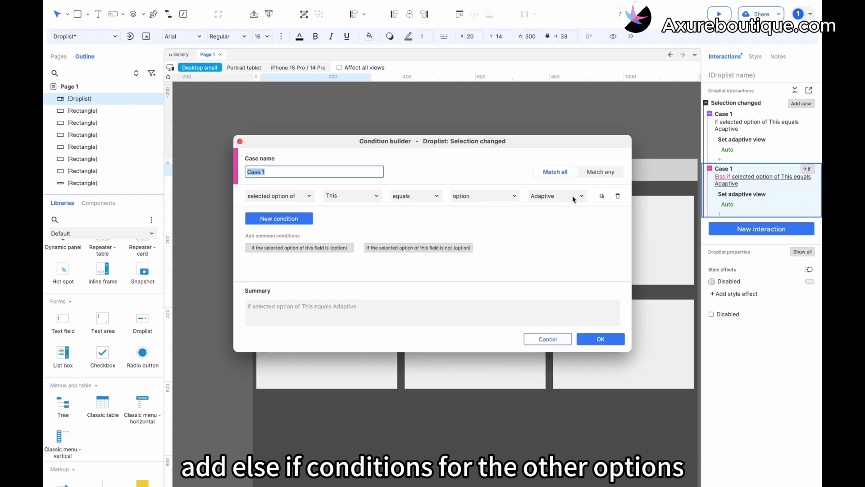
left_click(549, 201)
left_click(551, 221)
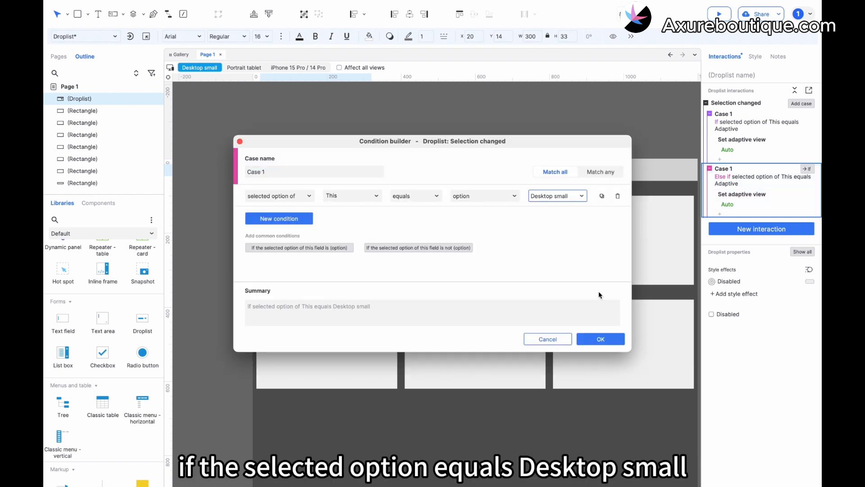
left_click(612, 339)
Set the adaptive view action of the Desktop small case to Base (any x any).
left_click(728, 205)
left_click(731, 228)
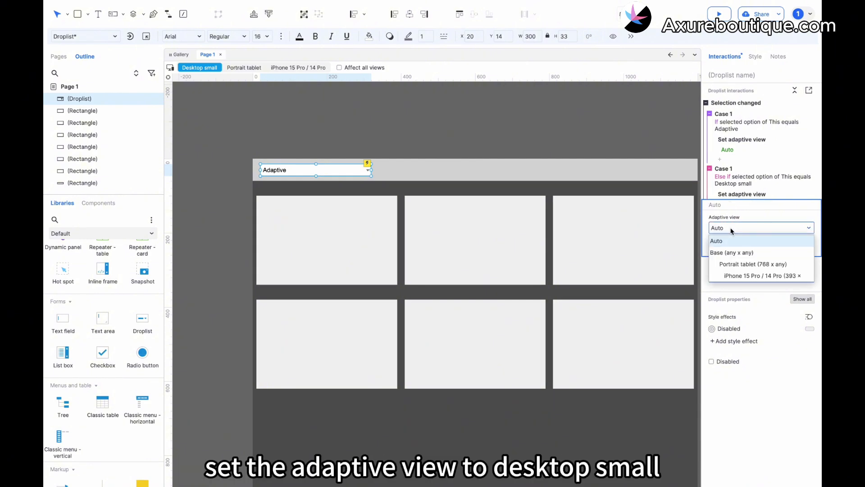
left_click(731, 254)
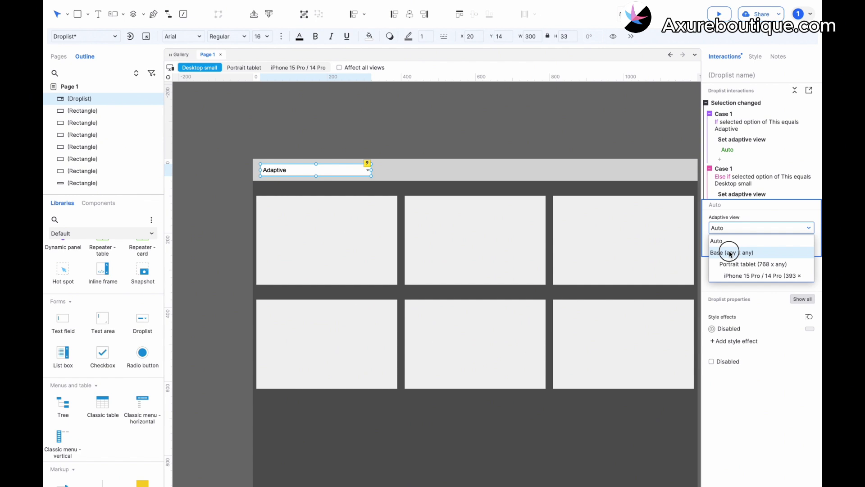
left_click(792, 244)
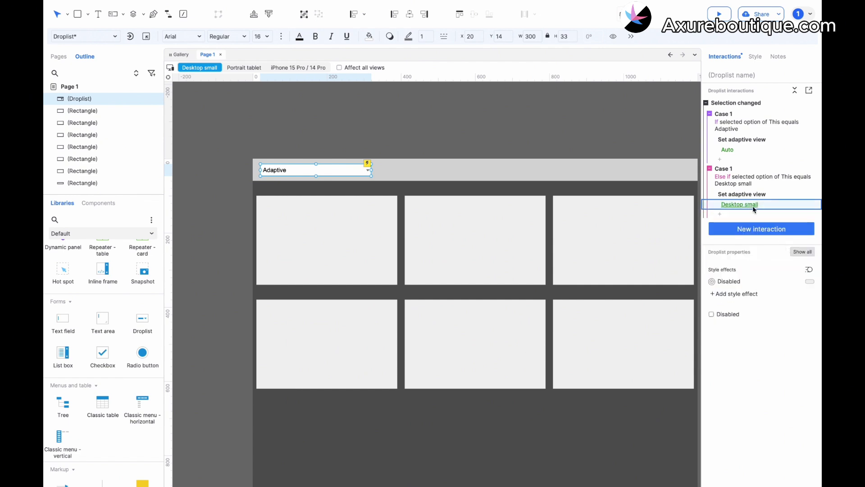
Duplicate the Desktop small case and set the copy's adaptive view action to Portrait tablet (768 x any).
left_click(736, 169)
key("super+c")
key("super+v")
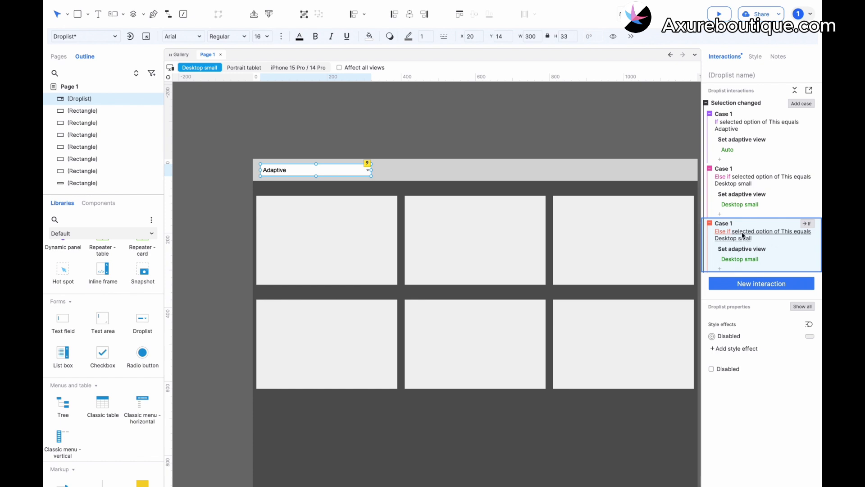
left_click(740, 258)
left_click(739, 282)
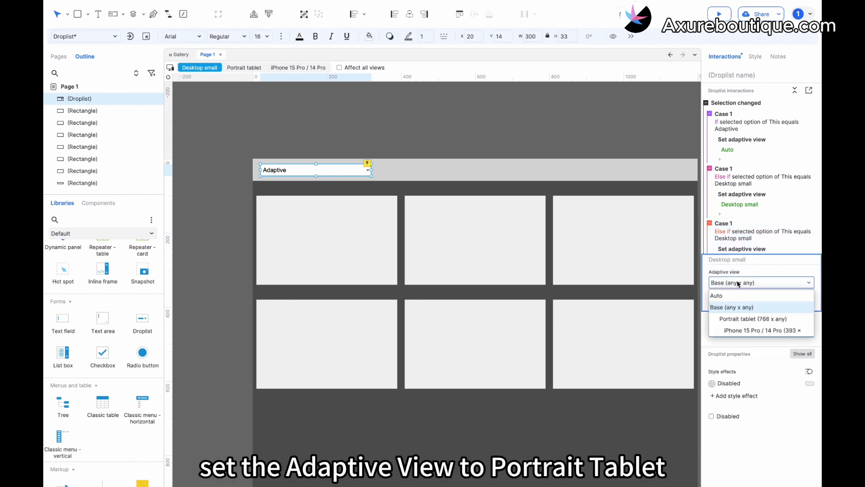
left_click(742, 318)
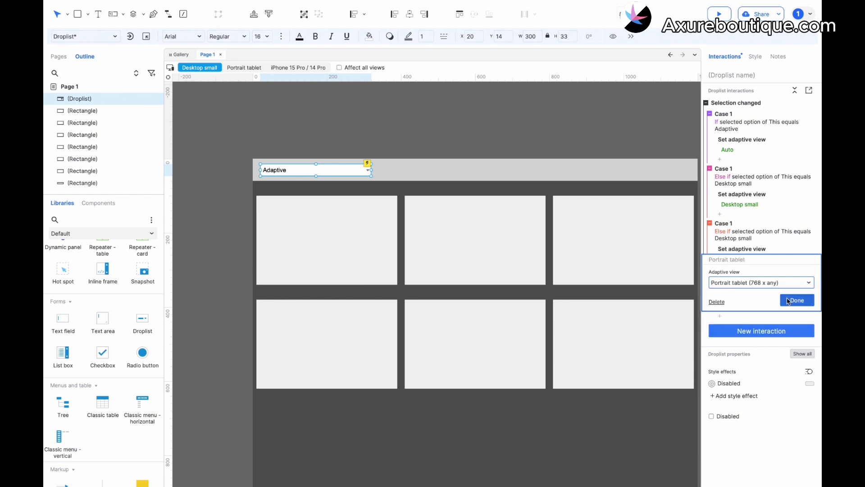
left_click(788, 301)
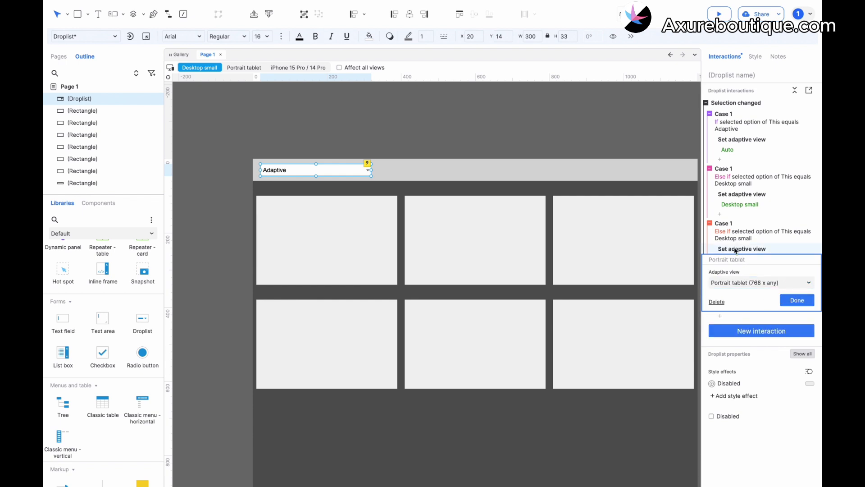
Change the third case's condition to the selected option equals Portrait tablet, keeping Portrait tablet (768 x any) as its adaptive view.
left_click(744, 234)
left_click(544, 199)
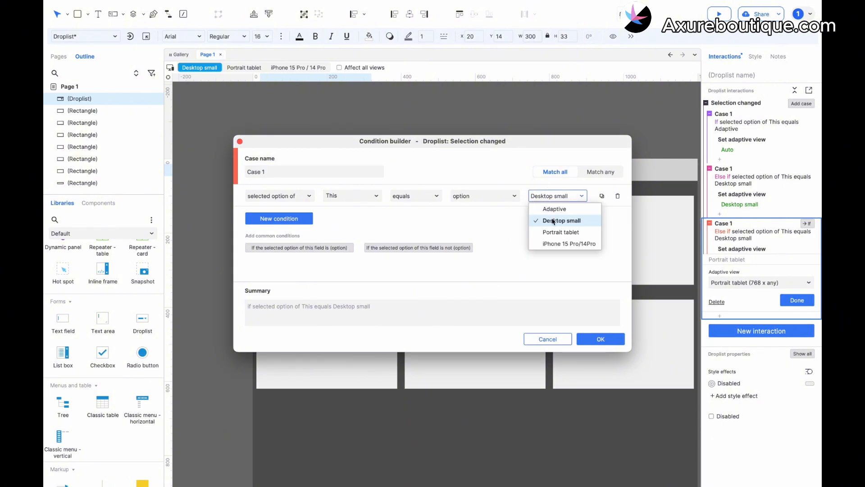
left_click(558, 232)
left_click(600, 339)
left_click(760, 284)
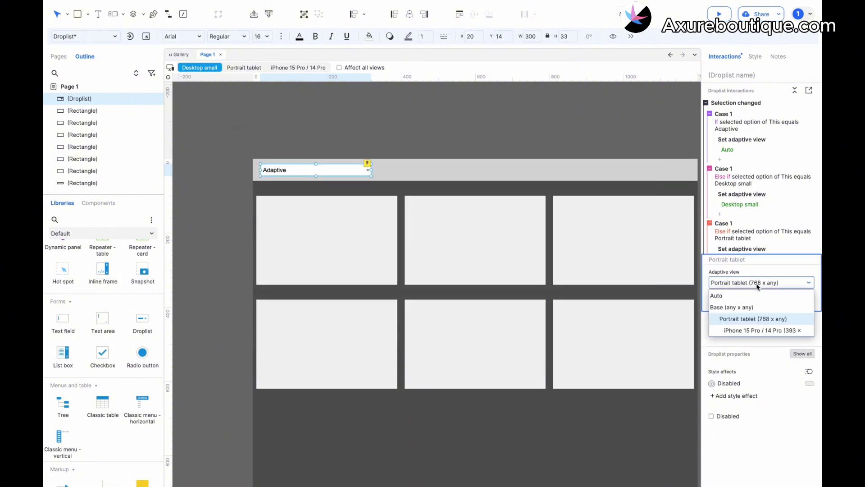
left_click(750, 317)
left_click(798, 304)
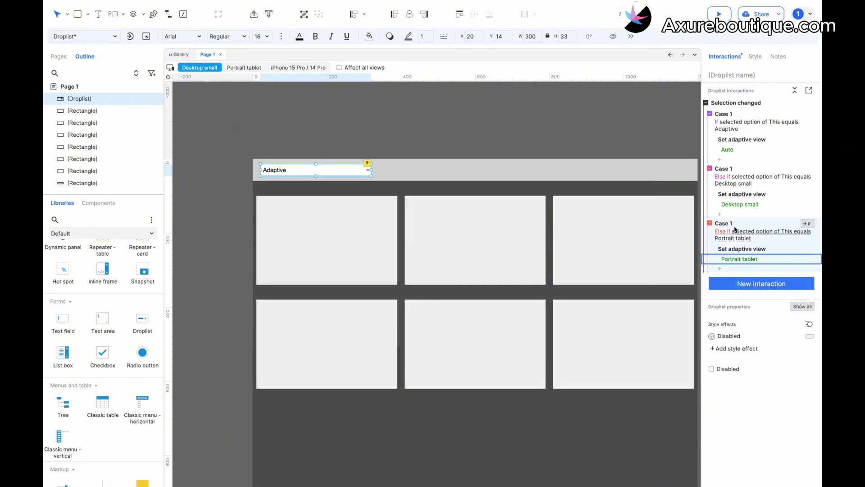
Duplicate the Portrait tablet case and change the copy's condition to the selected option equals iPhone 15 Pro/14Pro.
key("super+v")
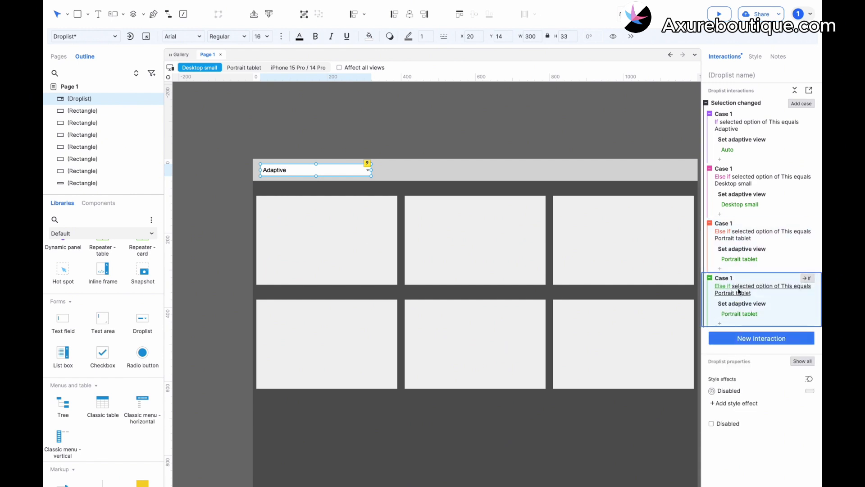
left_click(738, 290)
left_click(568, 202)
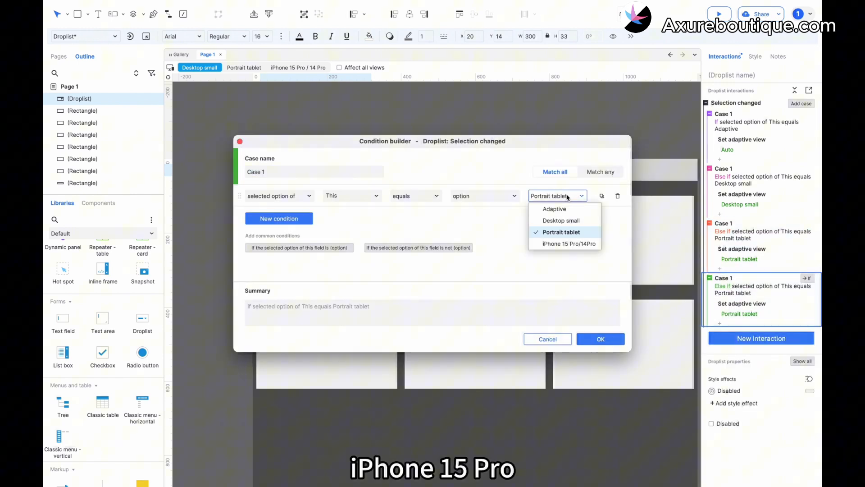
left_click(566, 244)
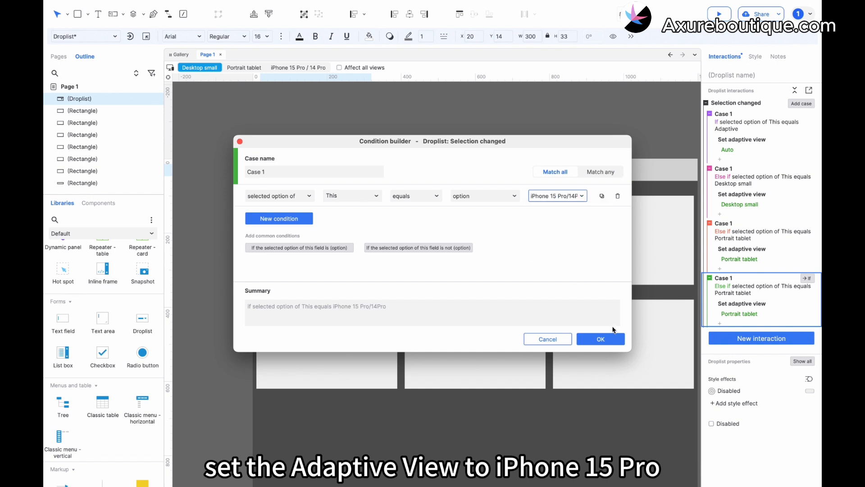
left_click(608, 338)
Set the adaptive view action of the iPhone 15 Pro/14Pro case to iPhone 15 Pro / 14 Pro.
left_click(737, 314)
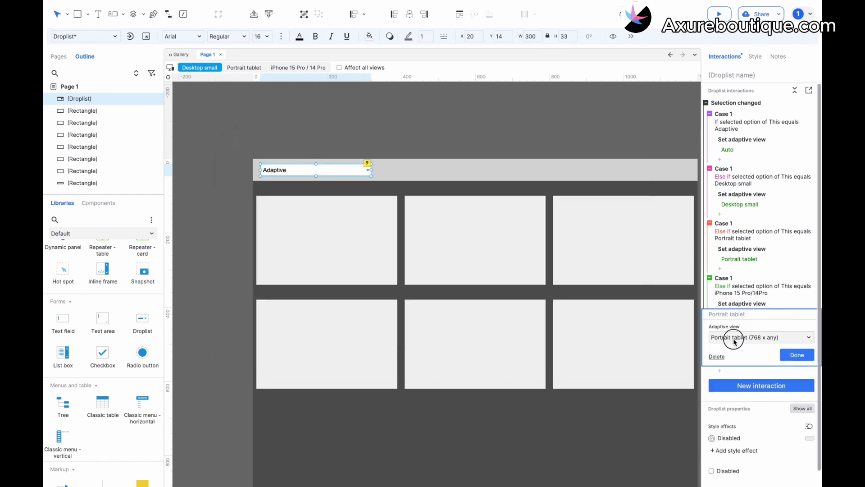
left_click(734, 337)
left_click(737, 384)
left_click(794, 353)
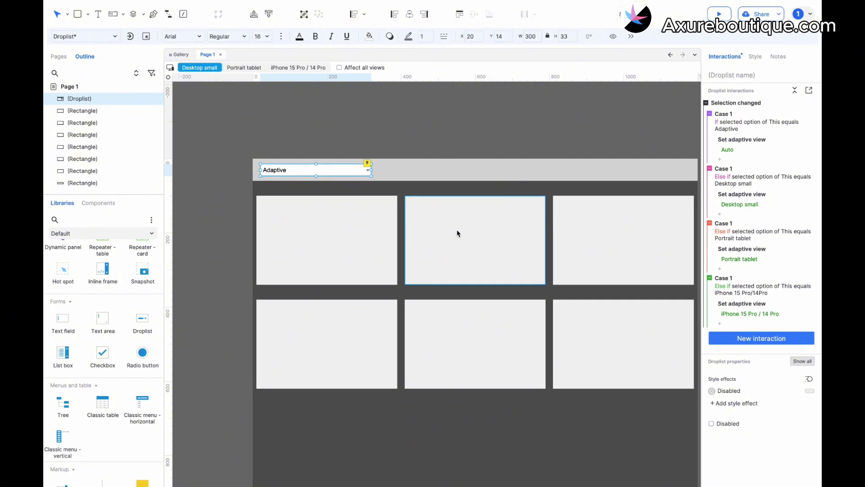
Preview the page in the browser and switch the player's view through Desktop small, Portrait tablet and iPhone 15 Pro / 14 Pro.
left_click(719, 14)
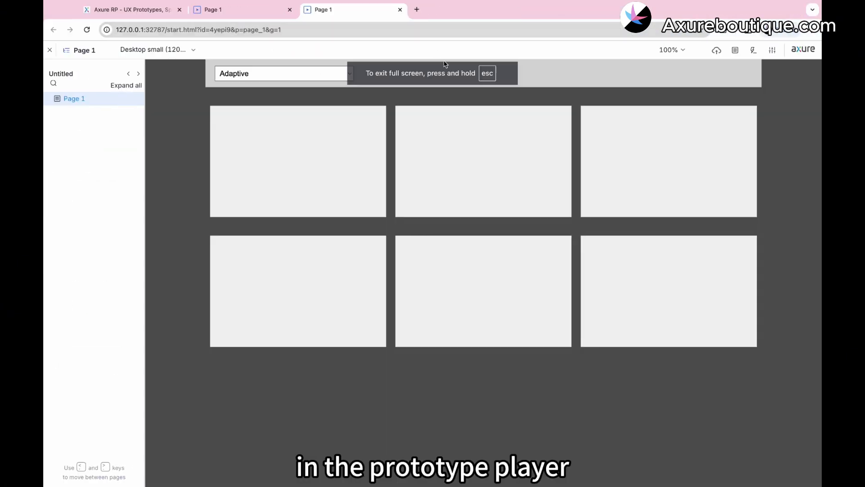
left_click(156, 50)
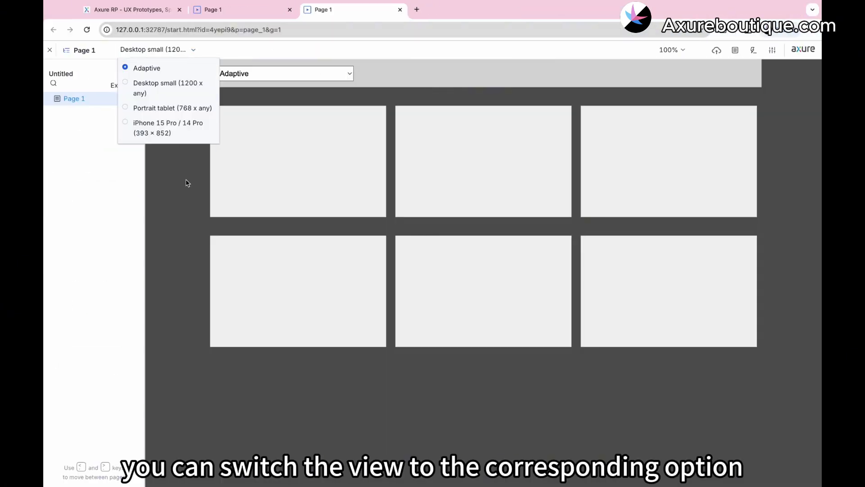
left_click(167, 83)
left_click(171, 50)
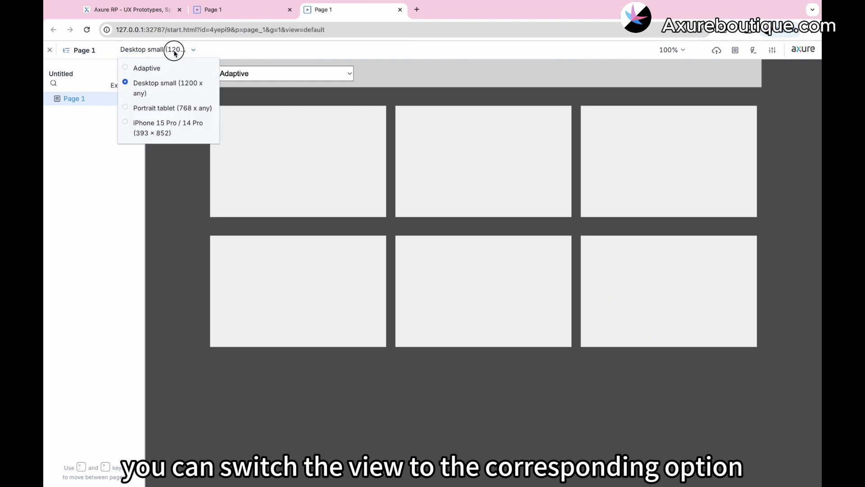
left_click(164, 108)
left_click(171, 50)
left_click(168, 129)
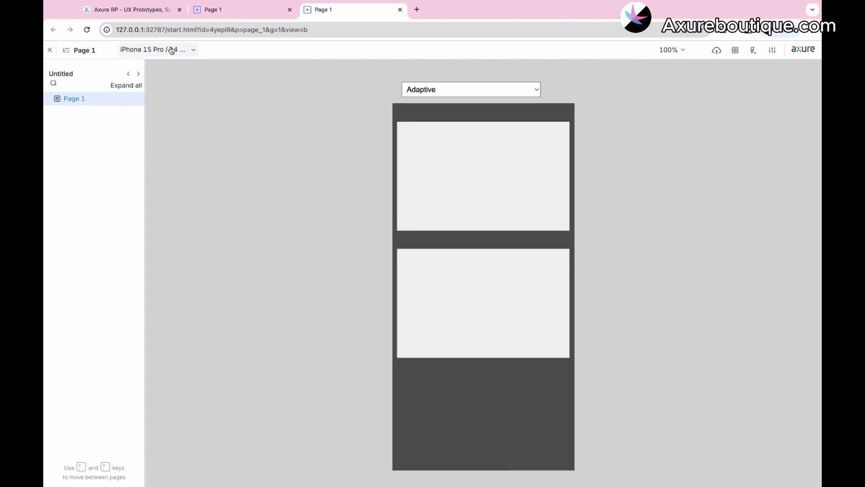
Set the player's view to Adaptive and resize the page sidebar to test how the layout adapts to the width.
left_click(172, 50)
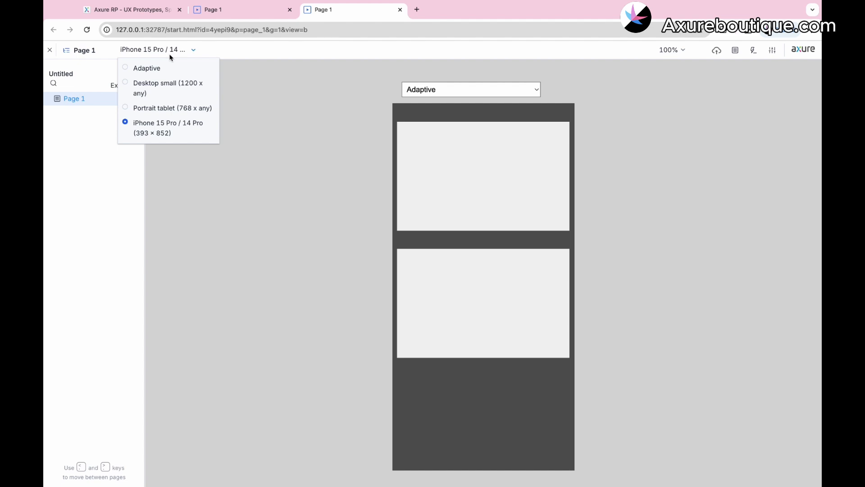
left_click(160, 69)
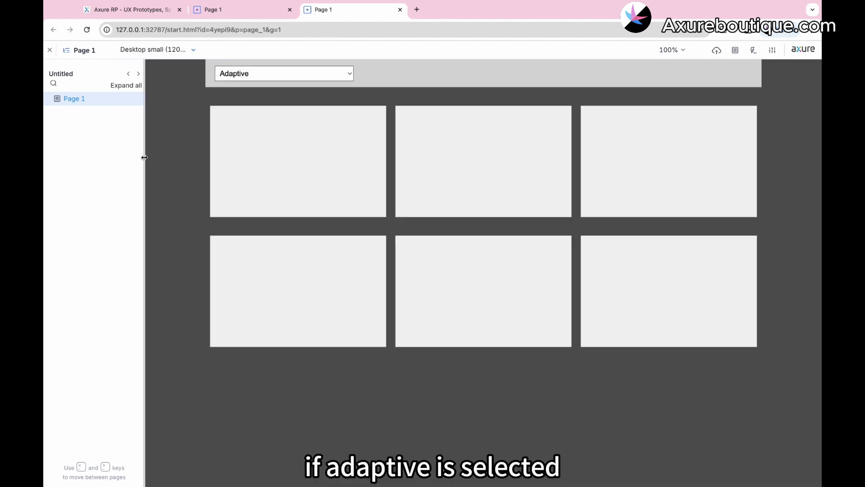
left_click_drag(145, 157, 146, 156)
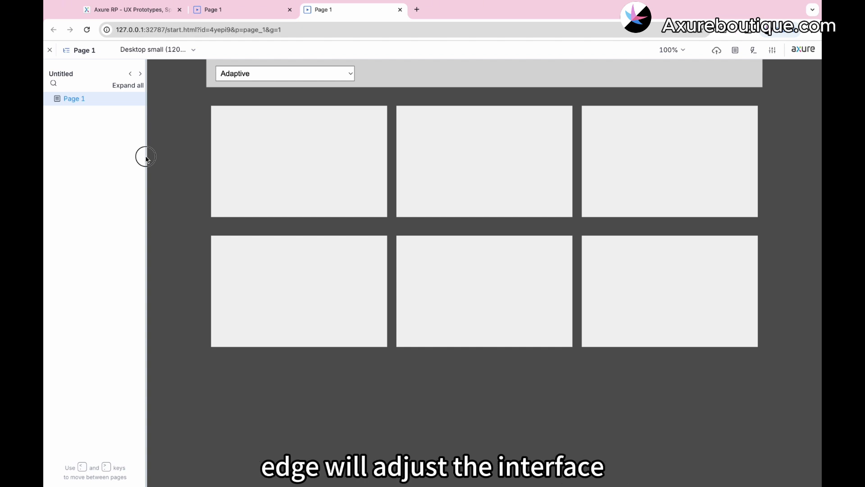
left_click_drag(145, 155, 43, 149)
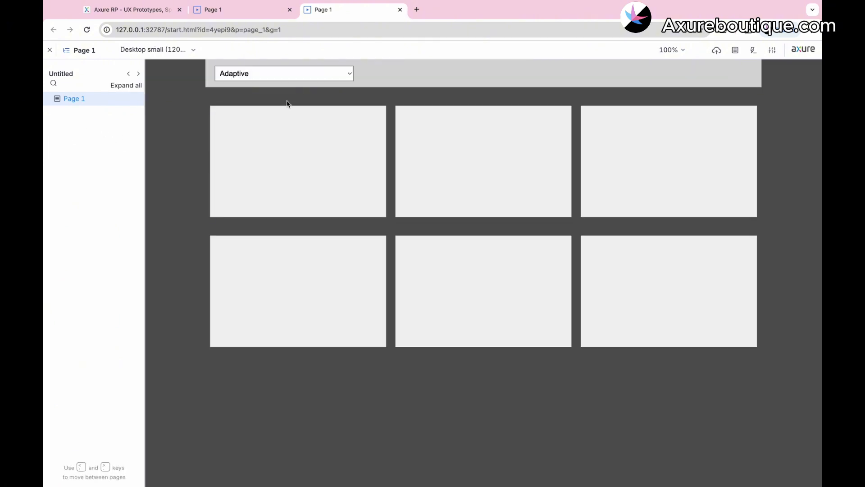
Test the page's droplist by choosing Desktop small, iPhone 15 Pro/14Pro and Portrait tablet in turn.
left_click(289, 79)
left_click(284, 86)
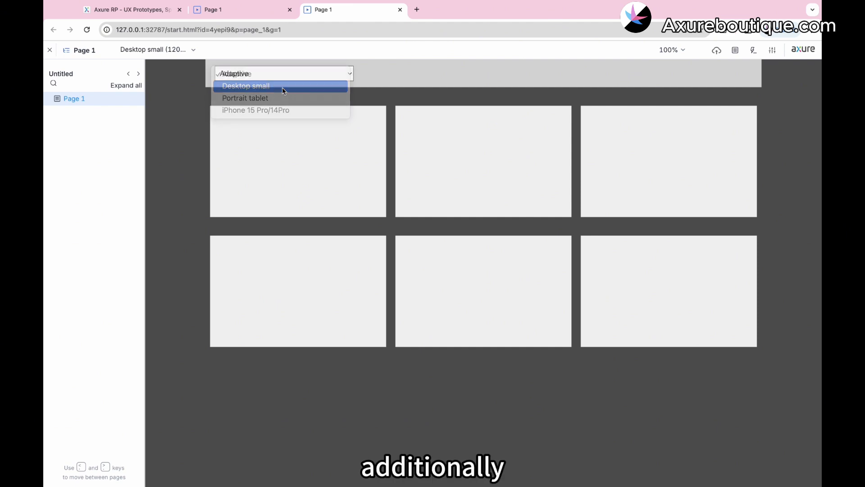
left_click(289, 79)
left_click(285, 96)
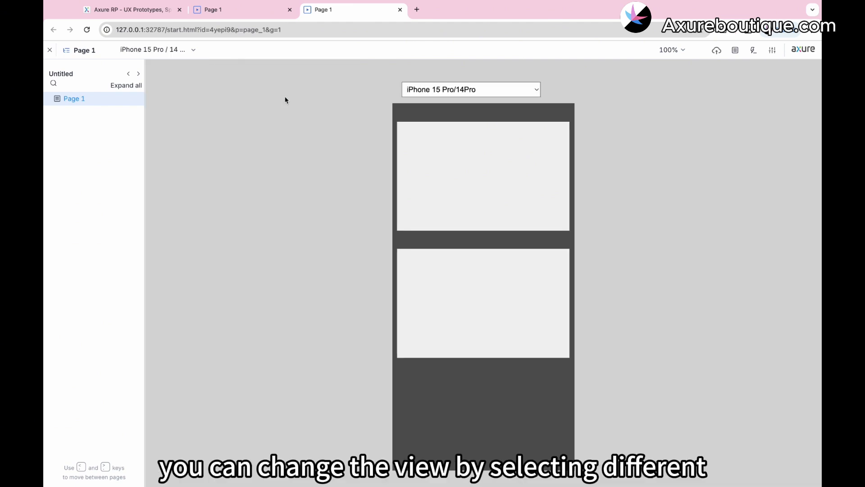
left_click(422, 90)
left_click(431, 76)
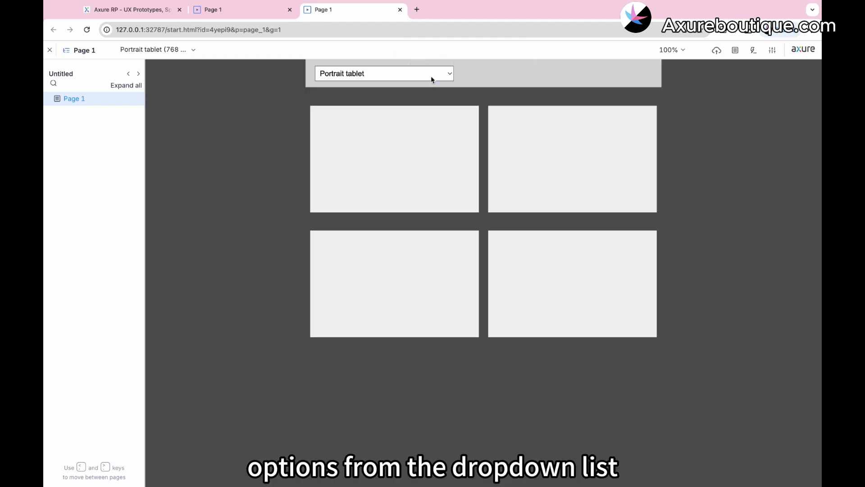
Test the droplist again by choosing Adaptive, Desktop small and Portrait tablet in turn.
left_click(426, 74)
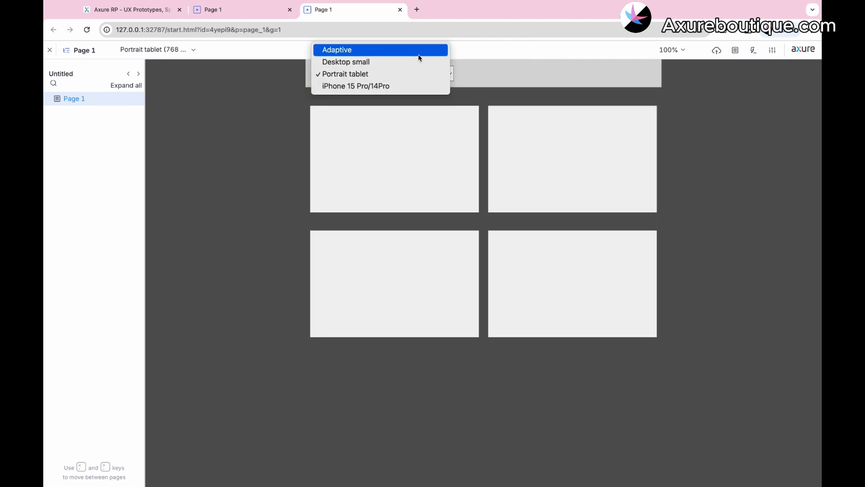
left_click(420, 57)
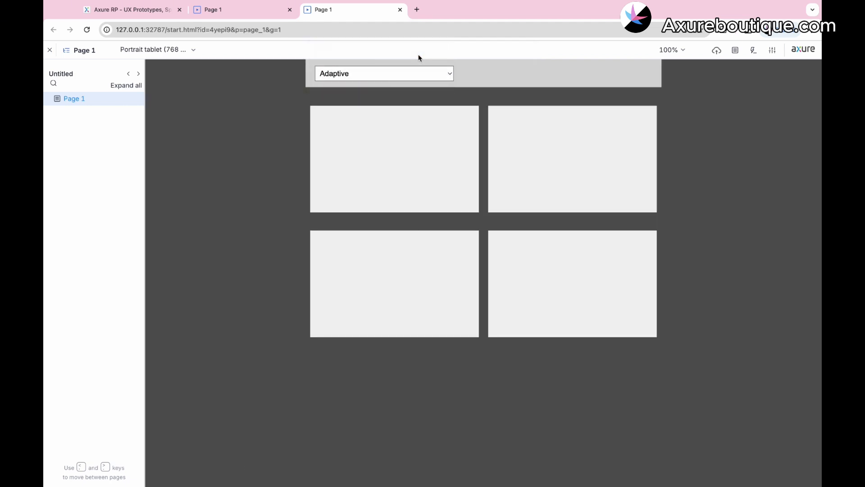
left_click(404, 75)
left_click(396, 83)
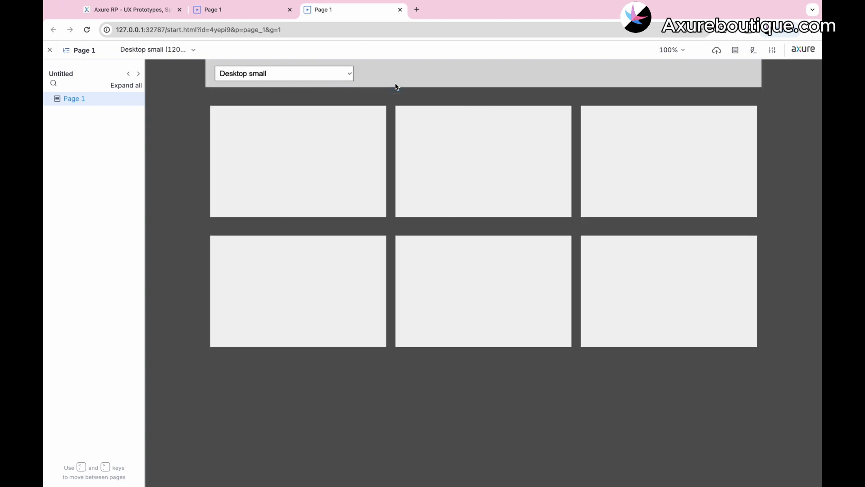
left_click(313, 74)
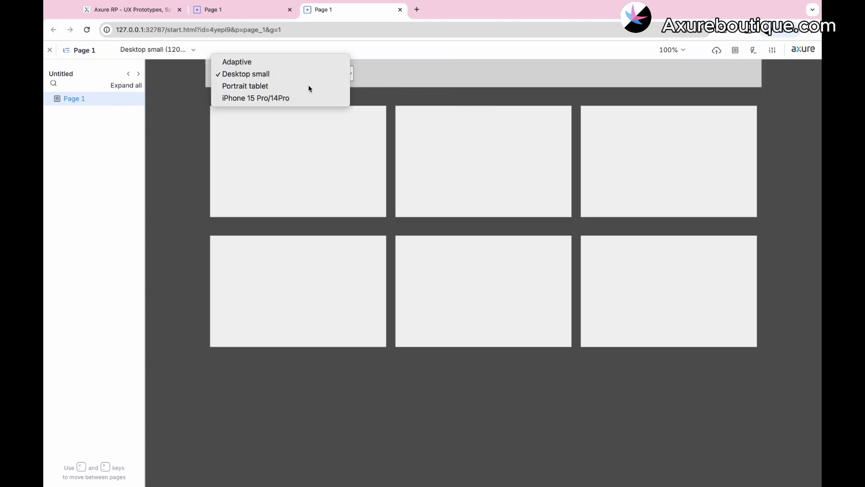
left_click(309, 86)
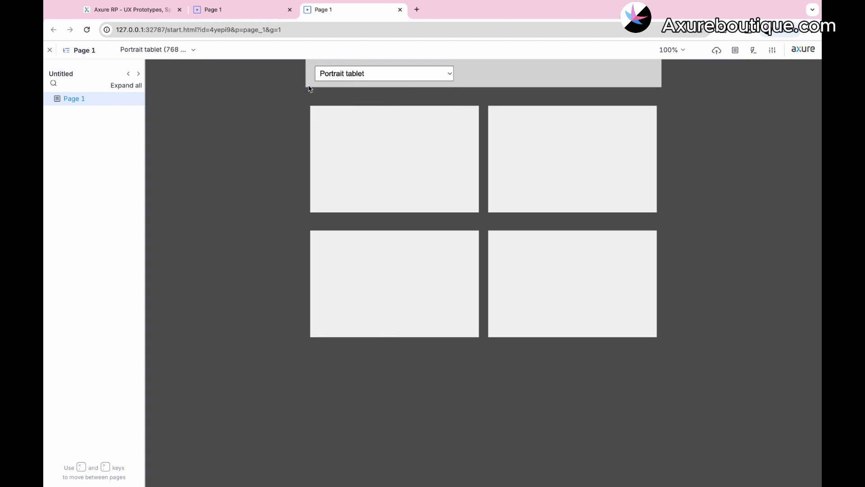